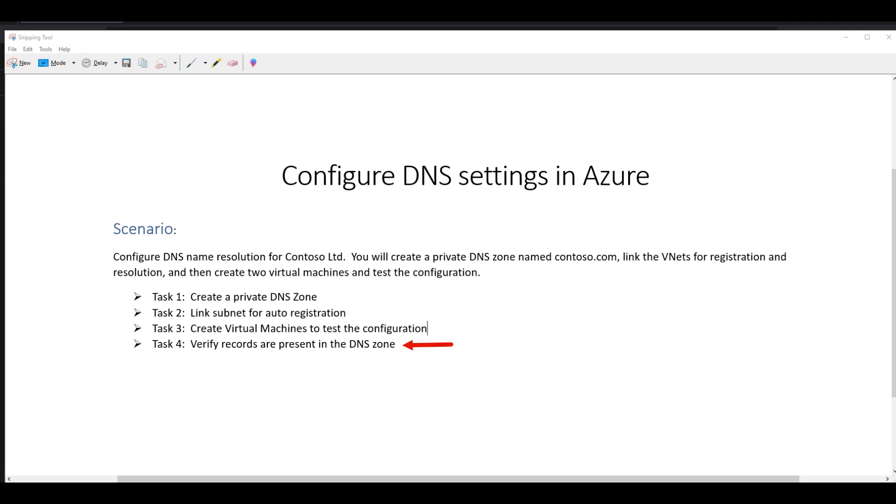
Minimize the scenario notes and open ContosoResourceGroup in the Azure portal to examine its virtual networks
{"action": "left_click", "coordinate": [849, 37]}
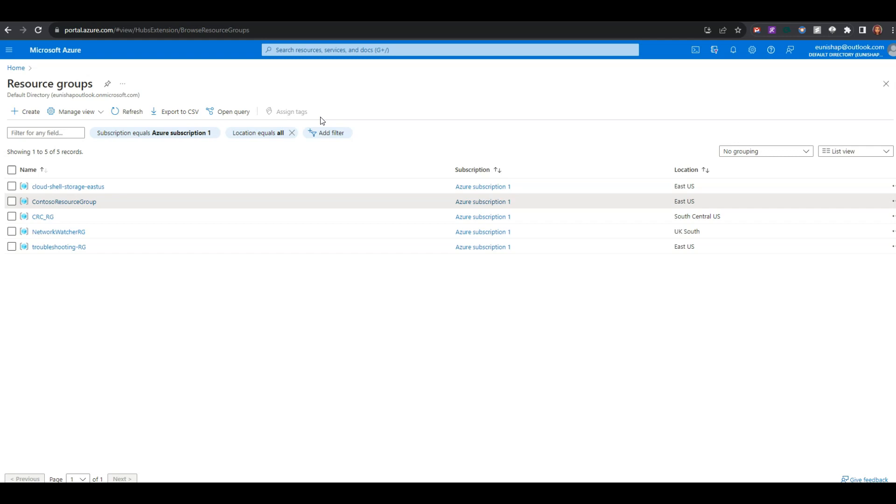
{"action": "left_click", "coordinate": [62, 204]}
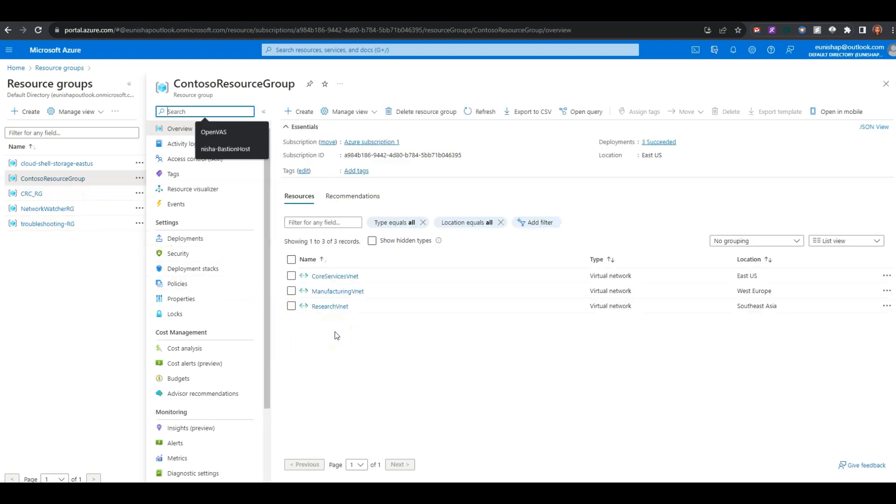
{"action": "left_click", "coordinate": [326, 286]}
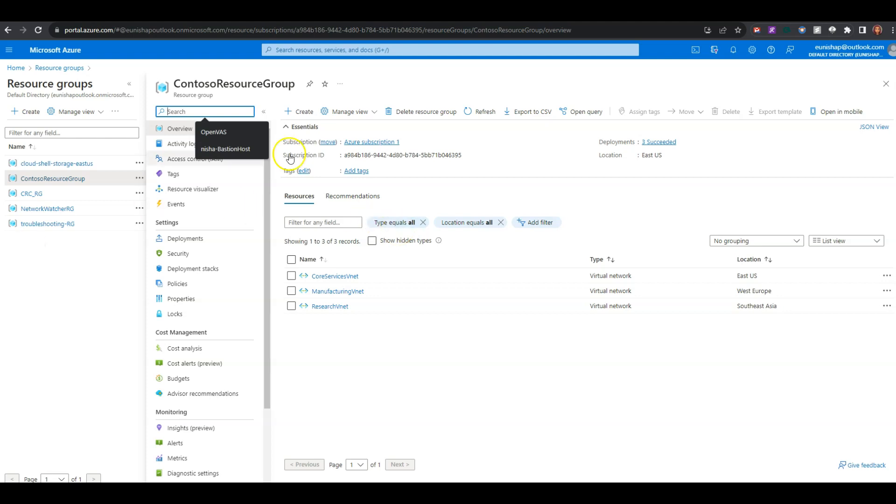
Search the portal for "private dns zone", open the Private DNS zones service and start creating a zone
{"action": "left_click", "coordinate": [346, 50]}
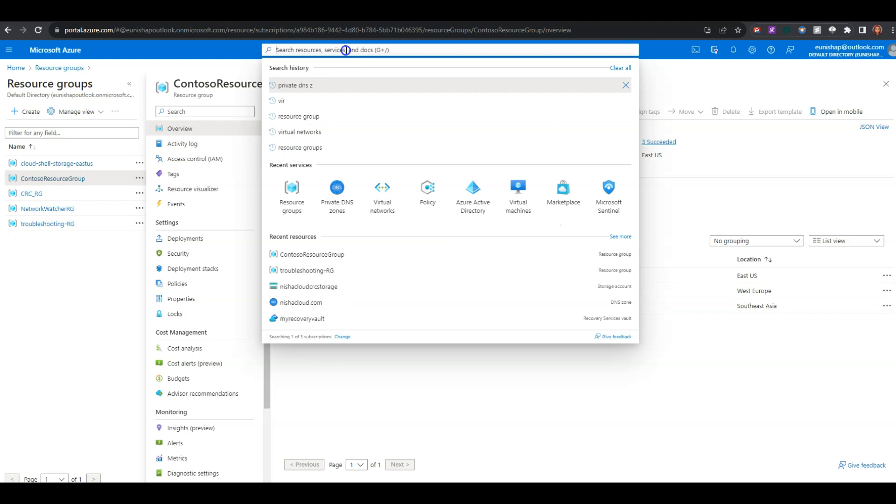
{"action": "type", "text": "priv"}
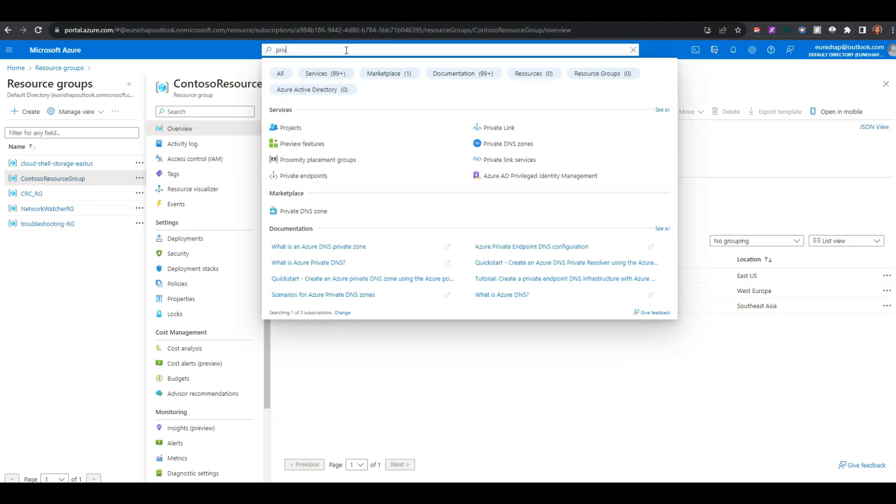
{"action": "type", "text": "ate dns zone"}
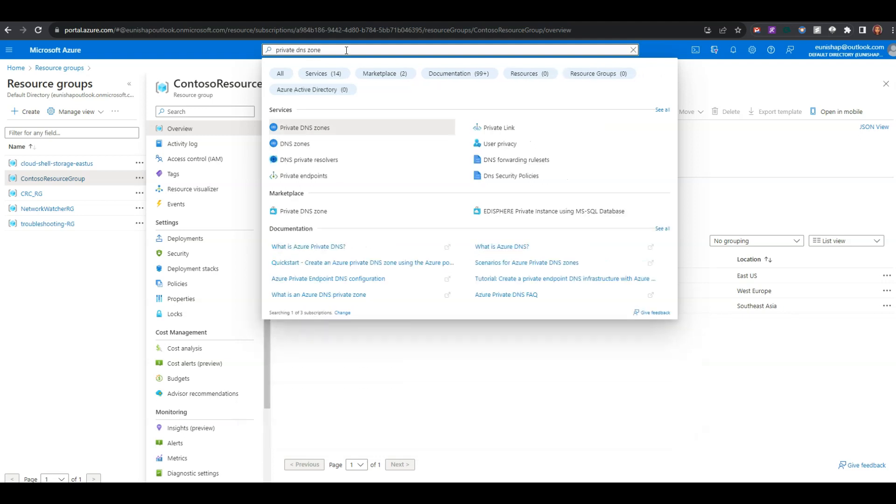
{"action": "left_click", "coordinate": [333, 127]}
{"action": "left_click", "coordinate": [441, 351]}
{"action": "left_click", "coordinate": [442, 353]}
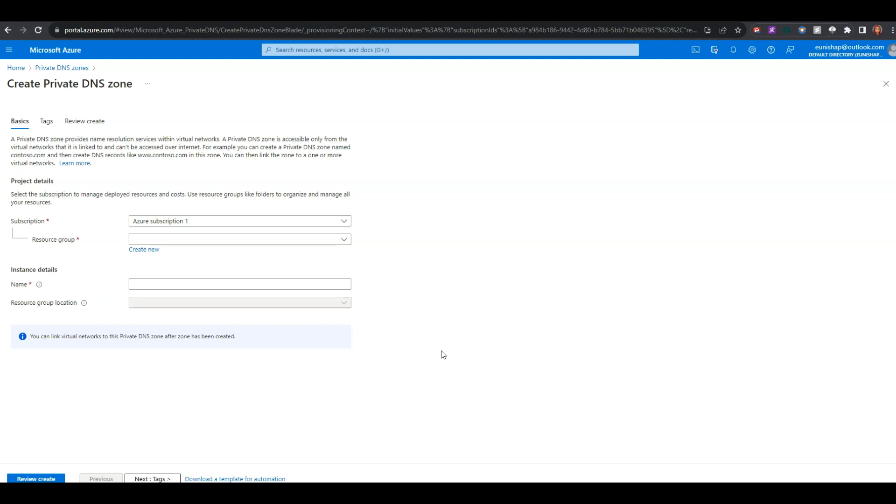
Set the zone's subscription to Azure subscription 1, its resource group to ContosoResourceGroup and its name to Contoso.com
{"action": "left_click", "coordinate": [346, 221]}
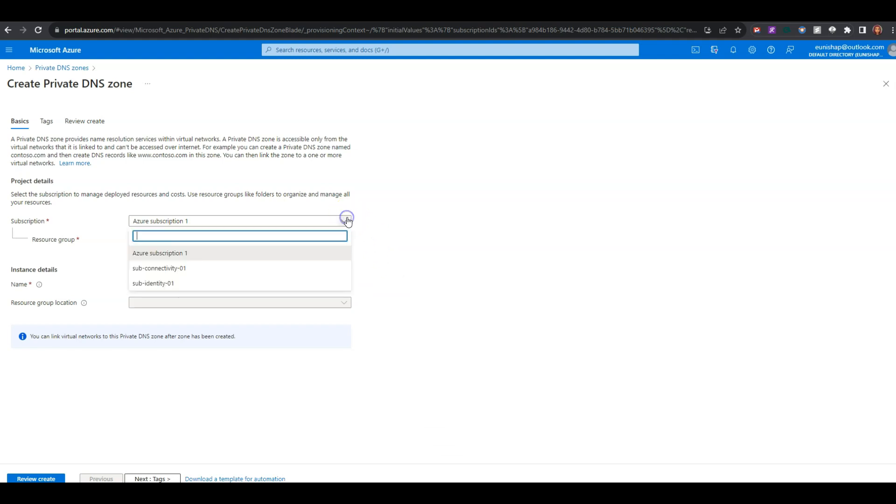
{"action": "left_click", "coordinate": [196, 253]}
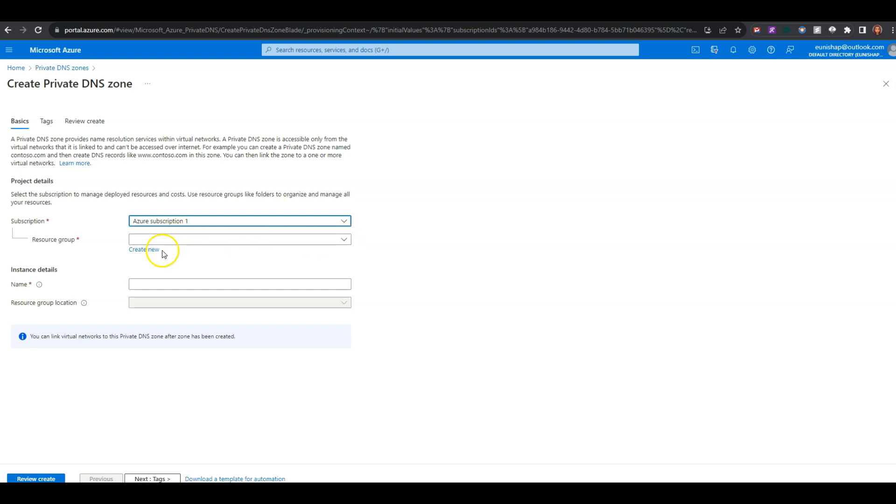
{"action": "left_click", "coordinate": [344, 239]}
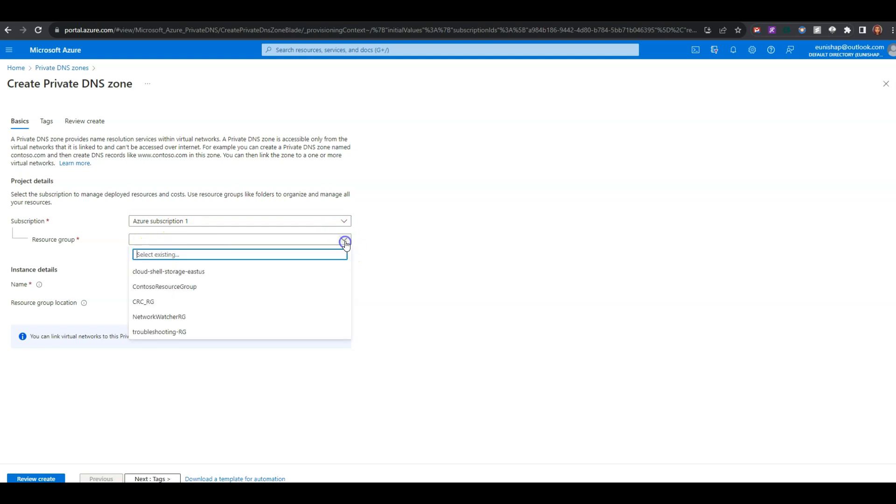
{"action": "left_click", "coordinate": [196, 286]}
{"action": "left_click", "coordinate": [203, 284]}
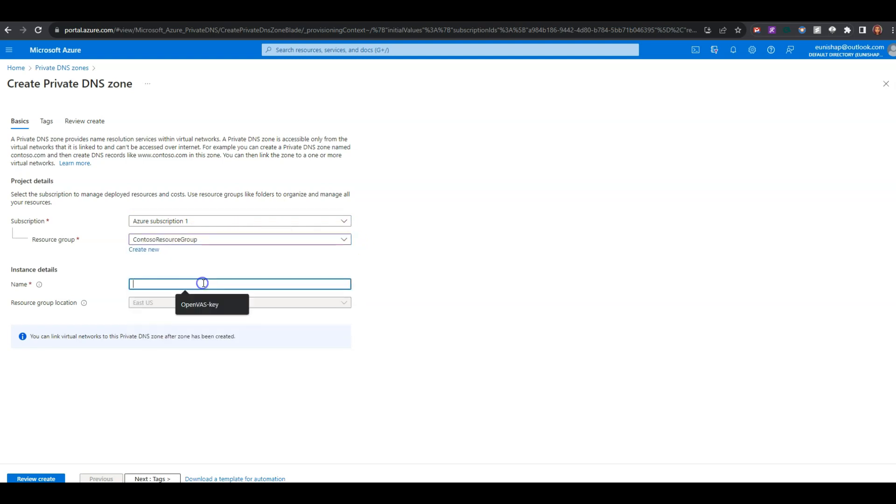
{"action": "left_click", "coordinate": [406, 282]}
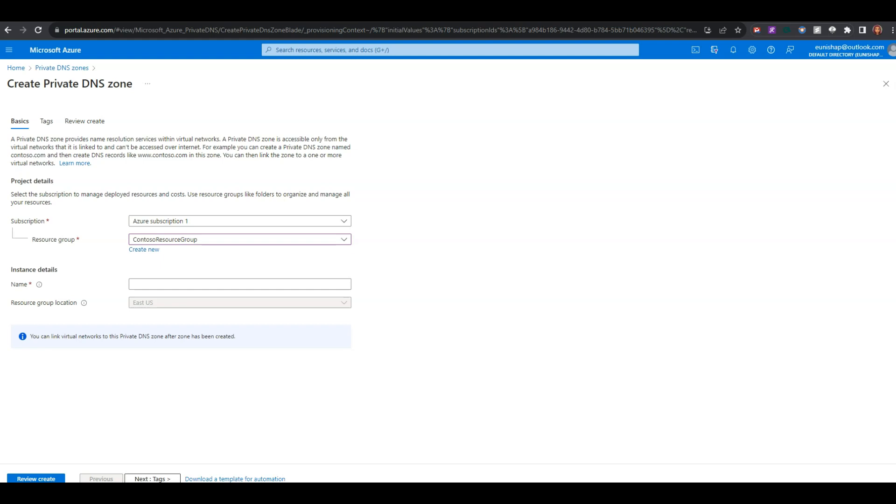
{"action": "left_click", "coordinate": [183, 285]}
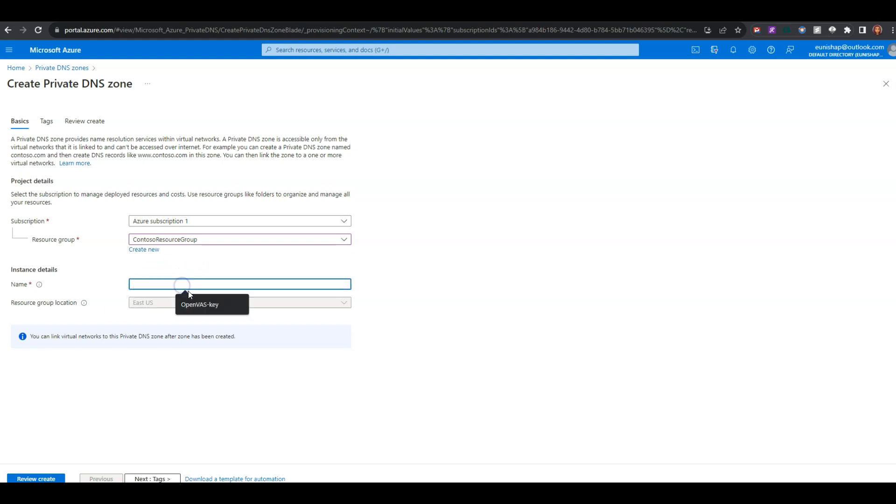
{"action": "type", "text": "Contoso.com"}
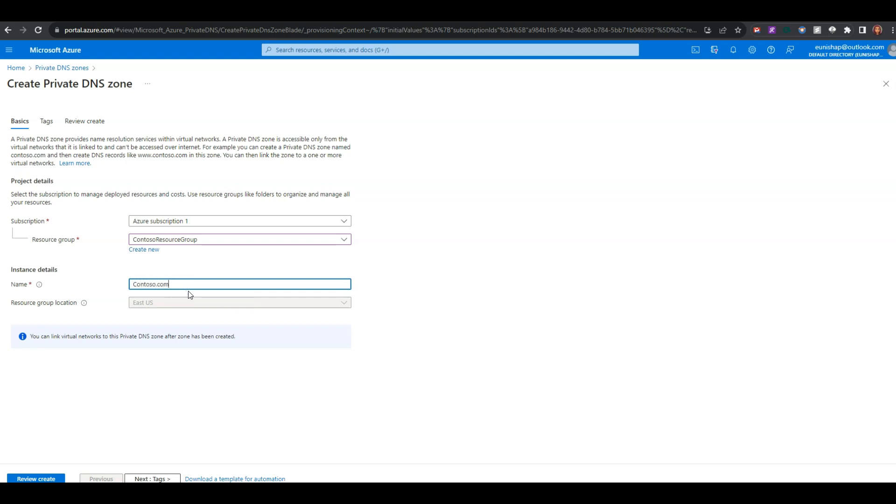
{"action": "key", "text": "Tab"}
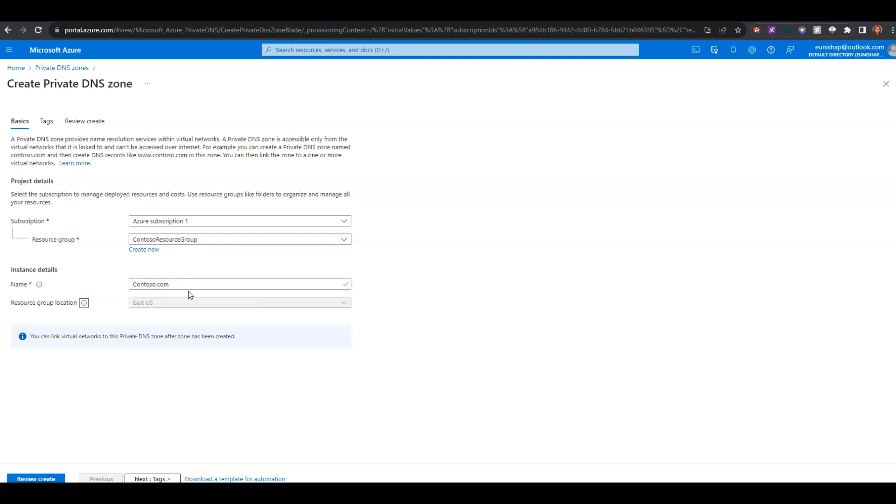
Review the private DNS zone's settings and create the zone
{"action": "left_click", "coordinate": [383, 327]}
{"action": "left_click", "coordinate": [150, 312]}
{"action": "left_click", "coordinate": [50, 479]}
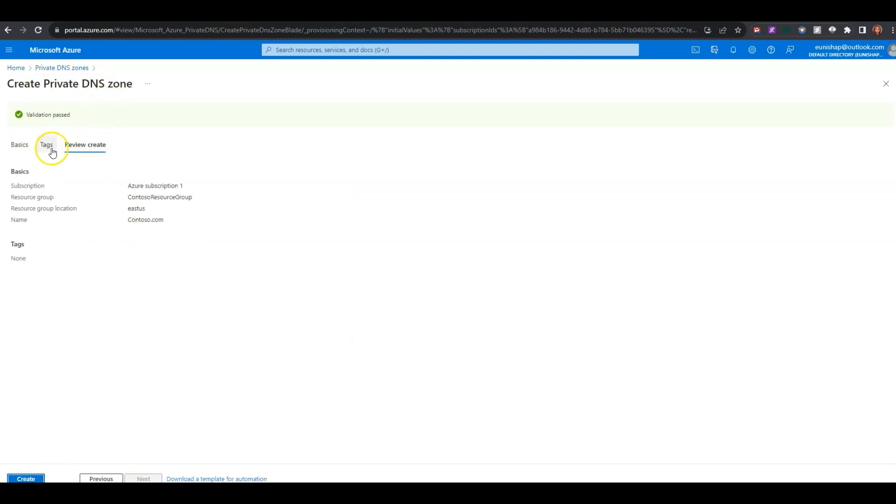
{"action": "left_click", "coordinate": [36, 479]}
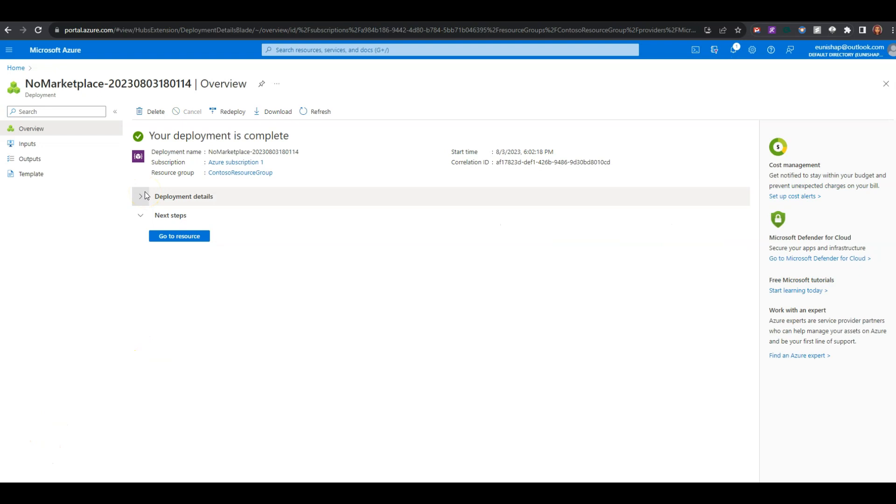
In the deployed zone, add a virtual network link named CoreServicesVnetLink to CoreServicesVnet with auto registration enabled
{"action": "left_click", "coordinate": [181, 239]}
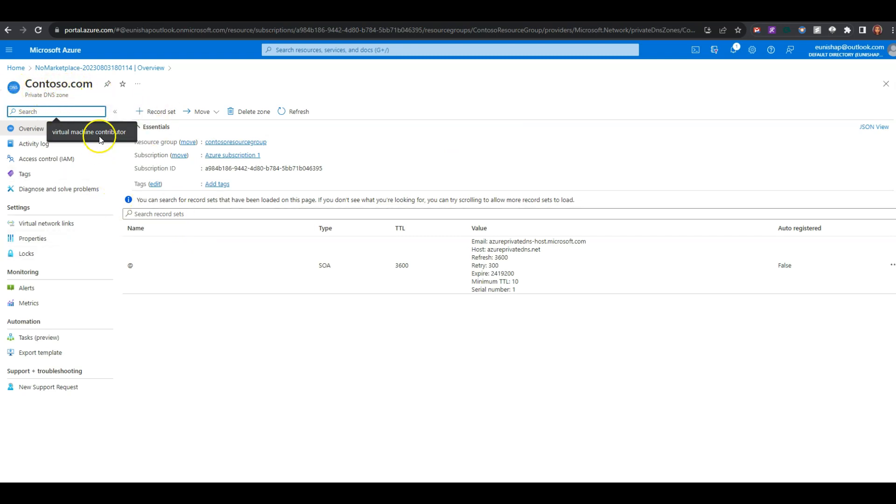
{"action": "left_click", "coordinate": [36, 229]}
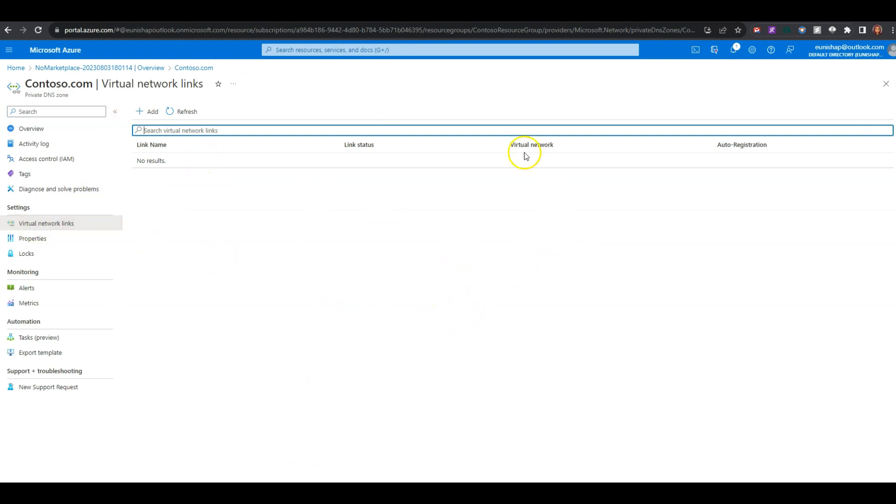
{"action": "left_click", "coordinate": [151, 113]}
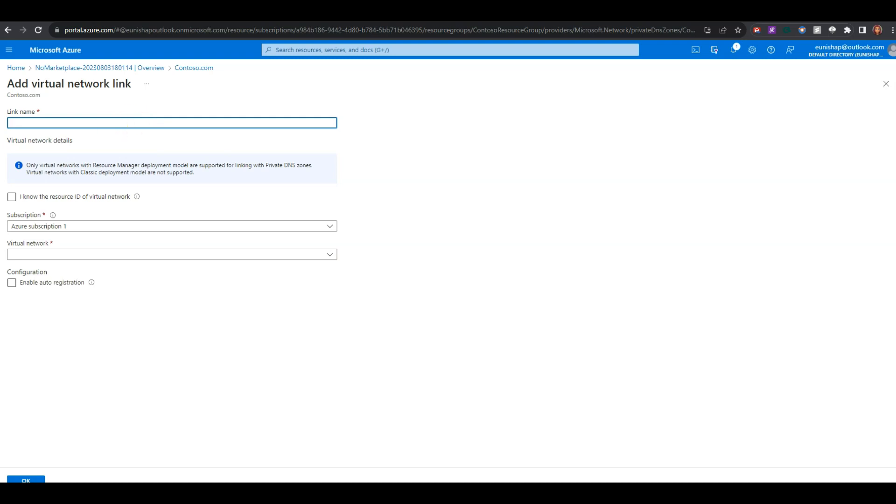
{"action": "left_click", "coordinate": [126, 121]}
{"action": "type", "text": "CoreServicesVnetLink"}
{"action": "left_click", "coordinate": [206, 196]}
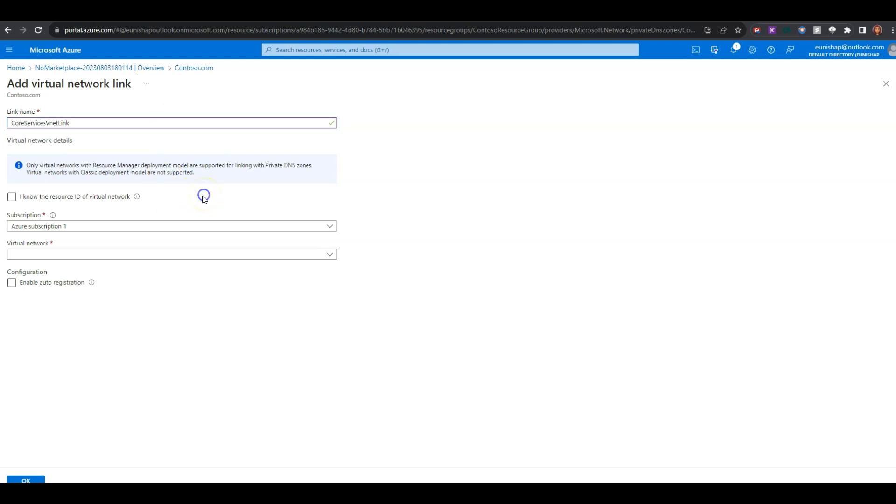
{"action": "left_click", "coordinate": [126, 255]}
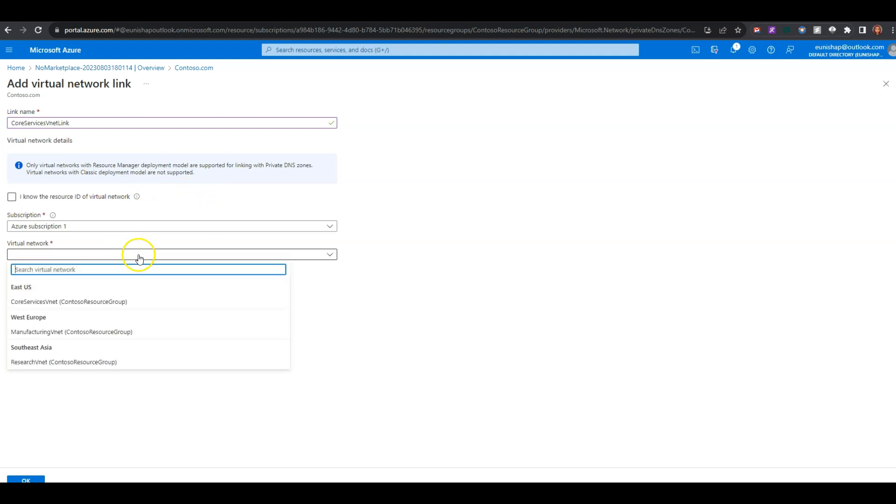
{"action": "left_click", "coordinate": [138, 302]}
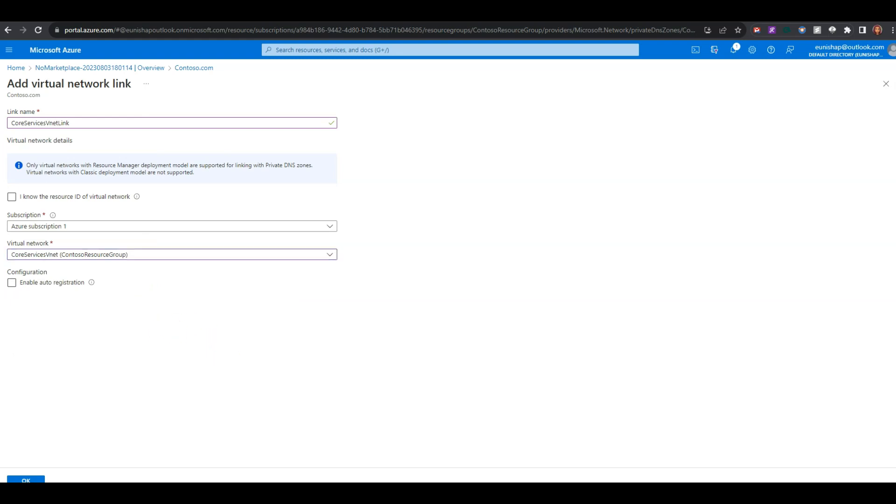
{"action": "left_click", "coordinate": [12, 283]}
{"action": "left_click", "coordinate": [26, 481]}
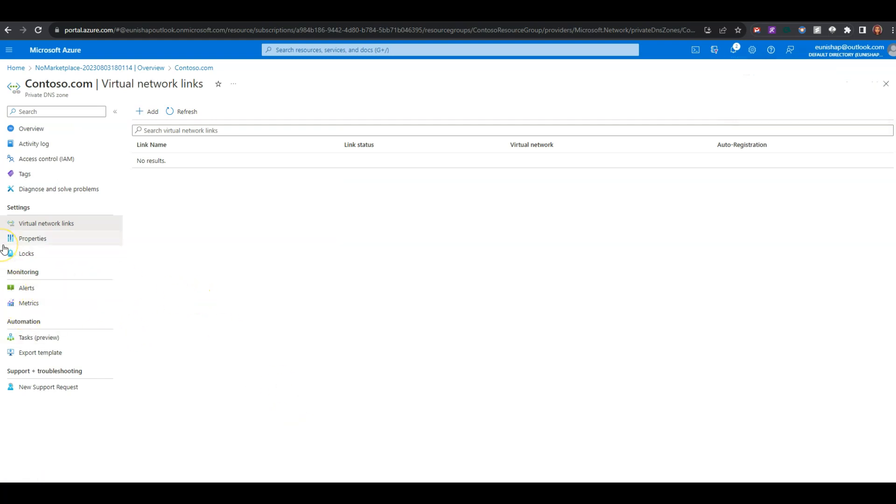
Add a virtual network link named ManufacturingVnetLink to ManufacturingVnet with auto registration enabled
{"action": "left_click", "coordinate": [154, 112]}
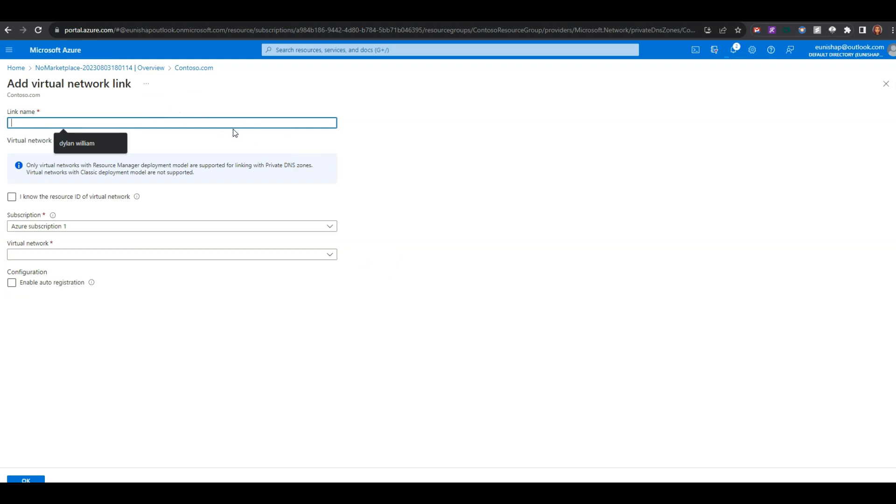
{"action": "type", "text": "ManufacturingVnetLink"}
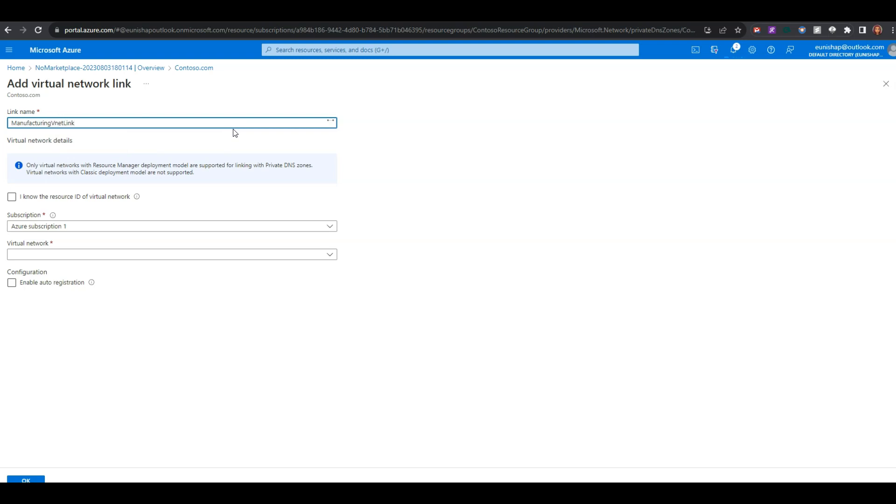
{"action": "left_click", "coordinate": [123, 260]}
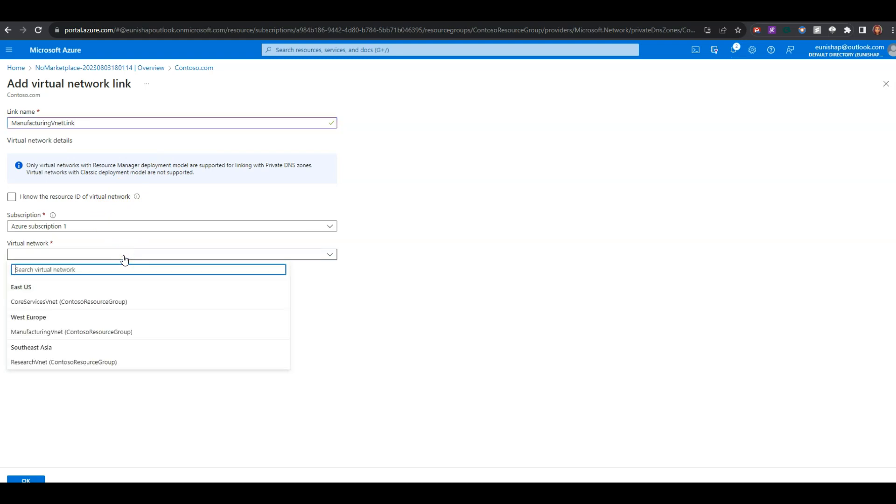
{"action": "left_click", "coordinate": [121, 332]}
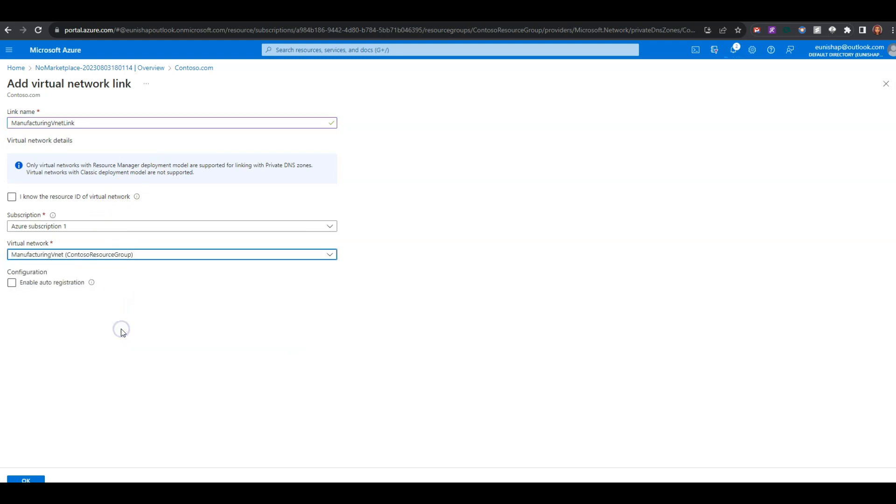
{"action": "left_click", "coordinate": [11, 283]}
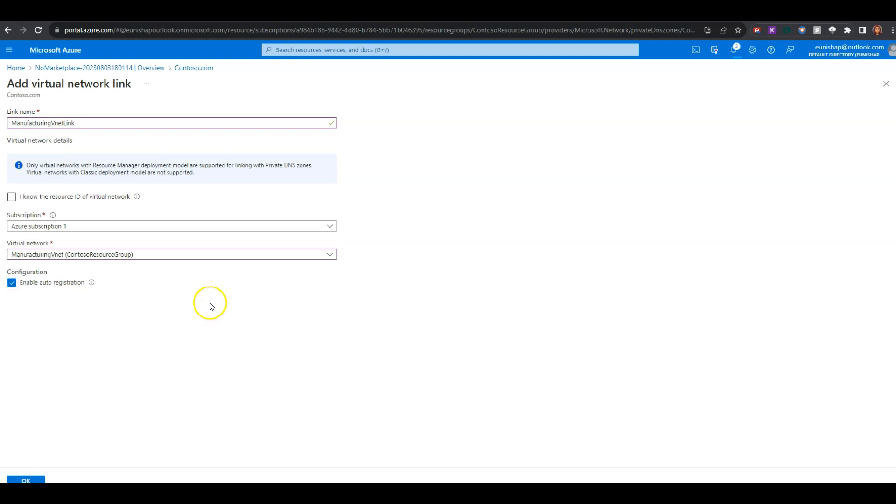
{"action": "left_click", "coordinate": [29, 480]}
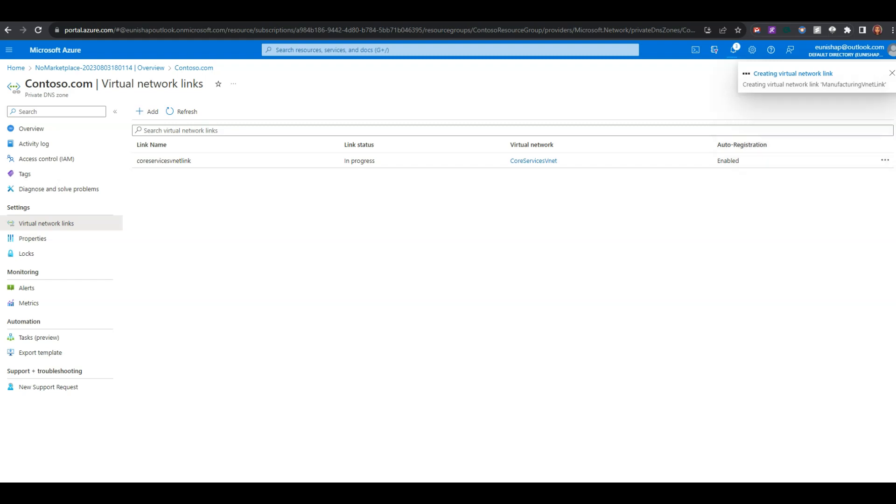
Refresh the virtual network links list and check the notifications for the link creation status
{"action": "left_click", "coordinate": [183, 111]}
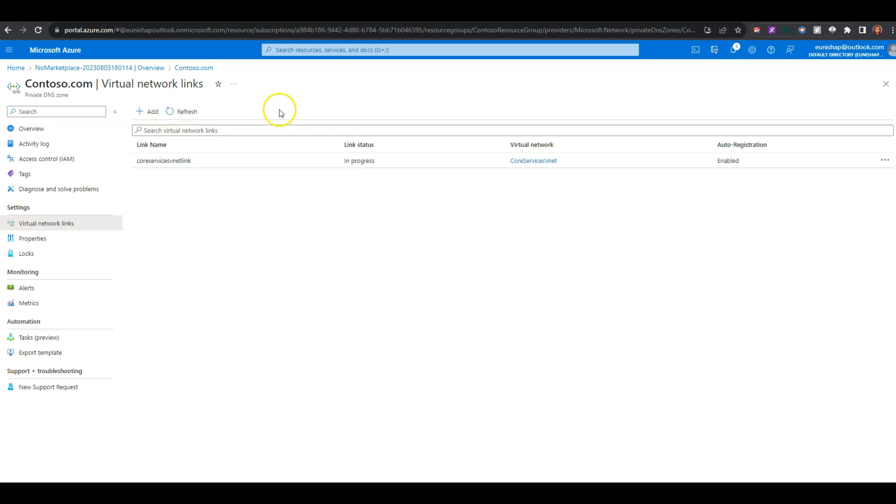
{"action": "left_click", "coordinate": [193, 113]}
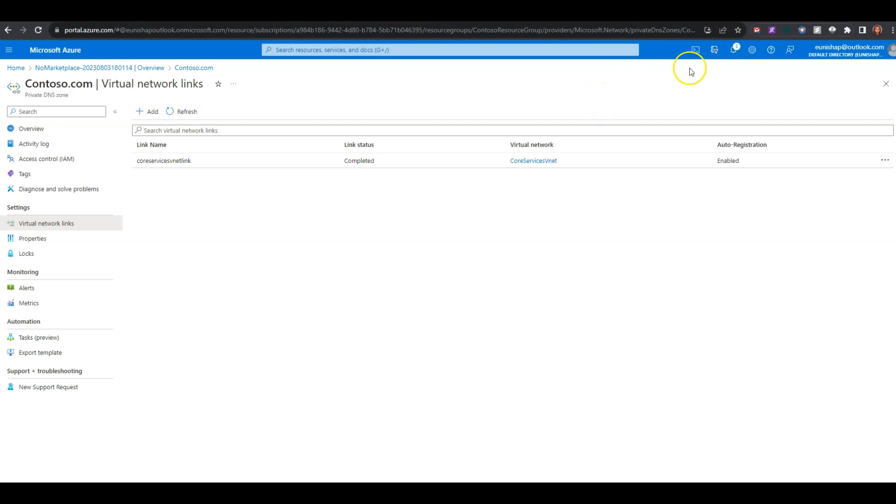
{"action": "left_click", "coordinate": [734, 49]}
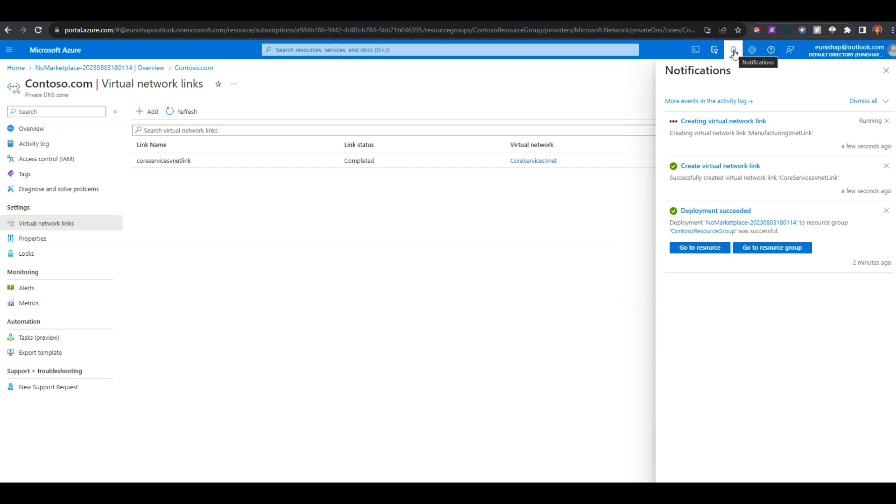
{"action": "left_click", "coordinate": [733, 51]}
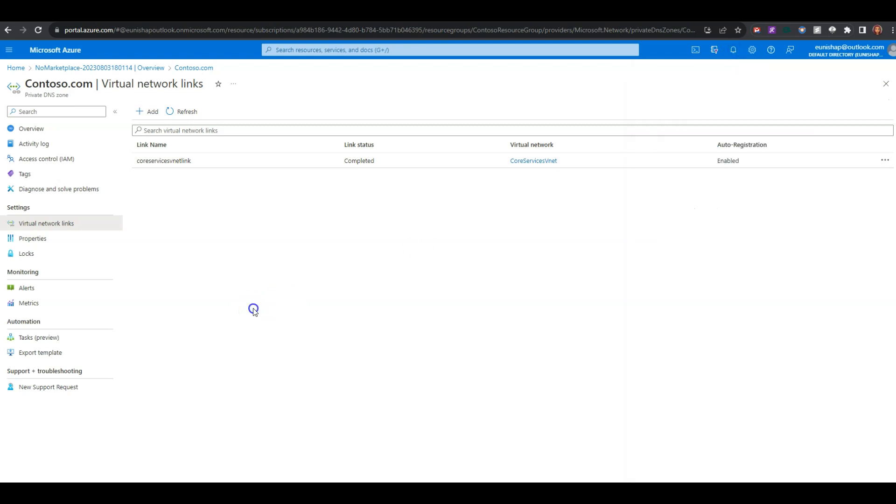
Add a virtual network link named ResearchVnetLink to ResearchVnet with auto registration enabled
{"action": "left_click", "coordinate": [154, 111]}
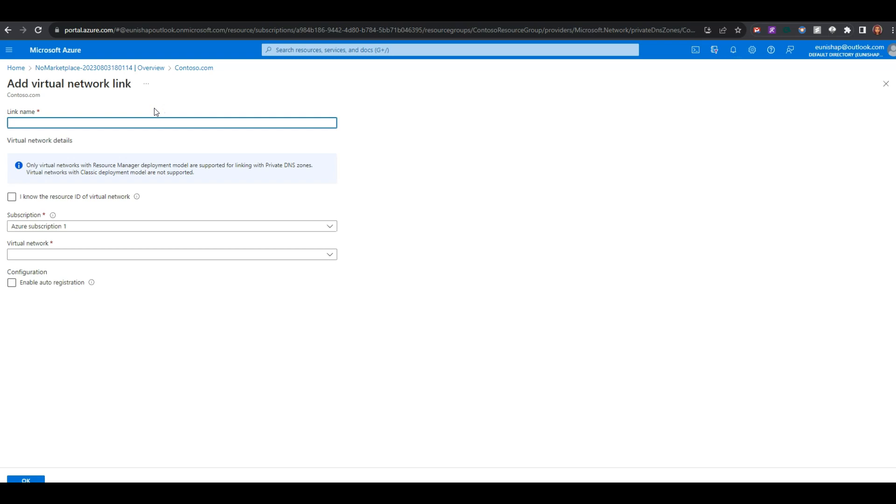
{"action": "type", "text": "ResearchVnetLink"}
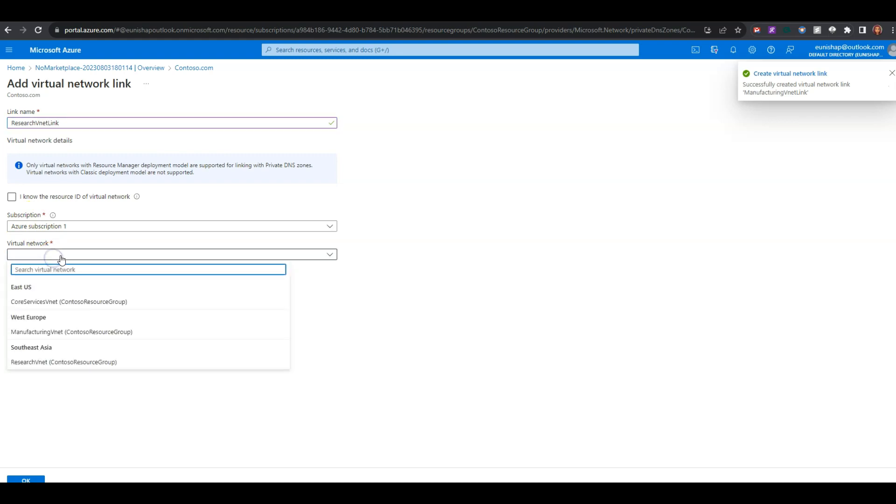
{"action": "left_click", "coordinate": [80, 361]}
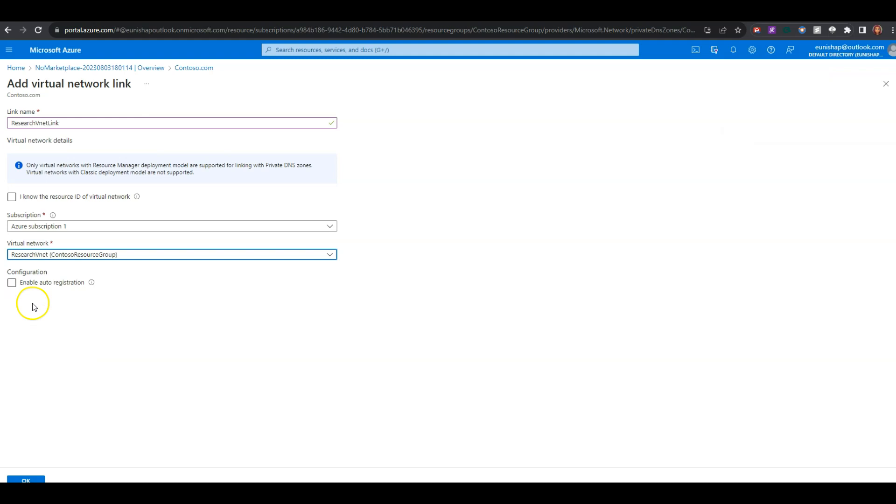
{"action": "left_click", "coordinate": [12, 282]}
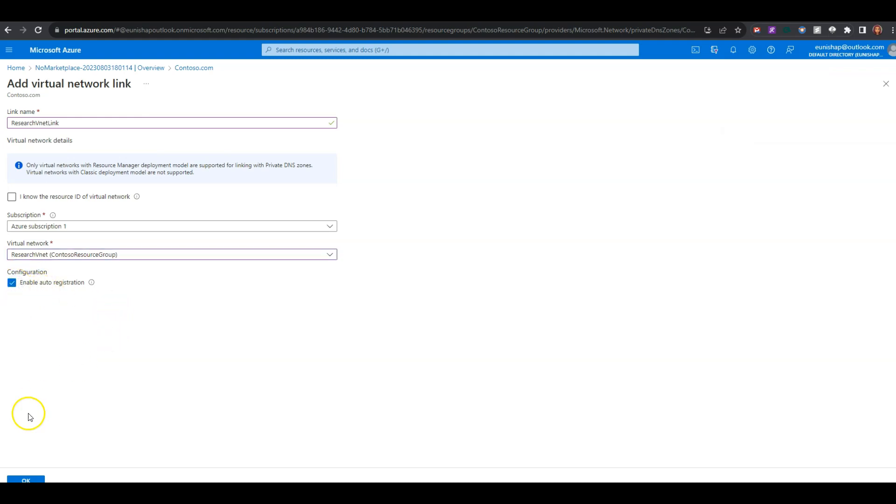
{"action": "left_click", "coordinate": [27, 481]}
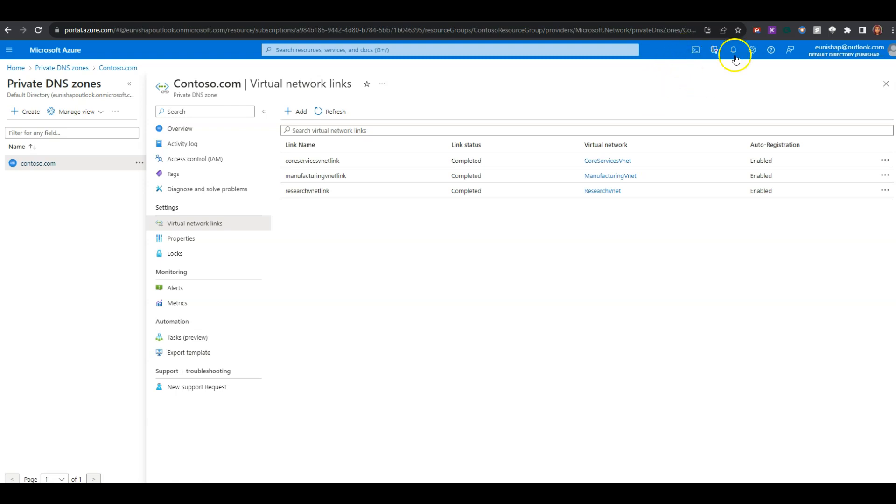
Start a PowerShell session in Cloud Shell, enlarge its pane over most of the page and clear the terminal
{"action": "left_click", "coordinate": [697, 54]}
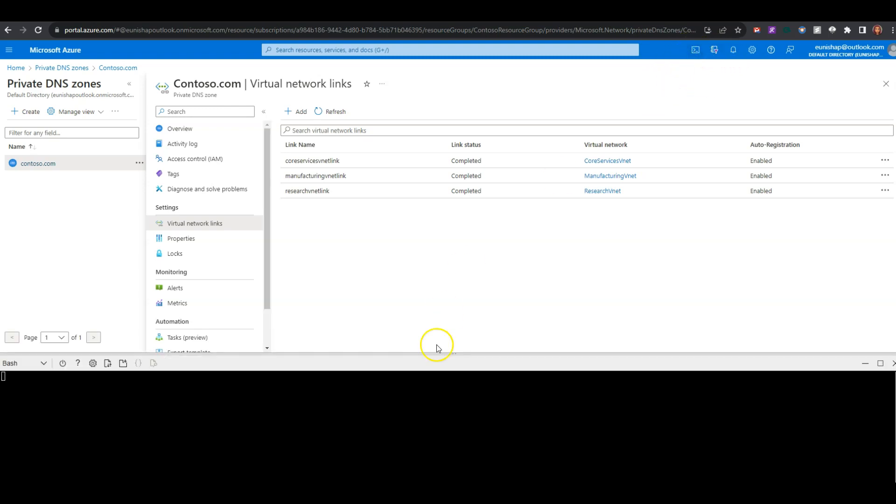
{"action": "left_click_drag", "start_coordinate": [460, 353], "coordinate": [539, 131]}
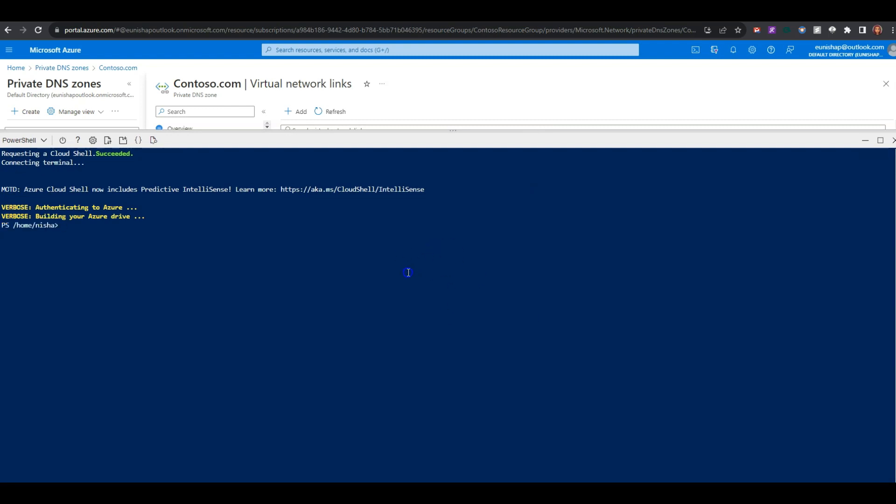
{"action": "type", "text": "clear"}
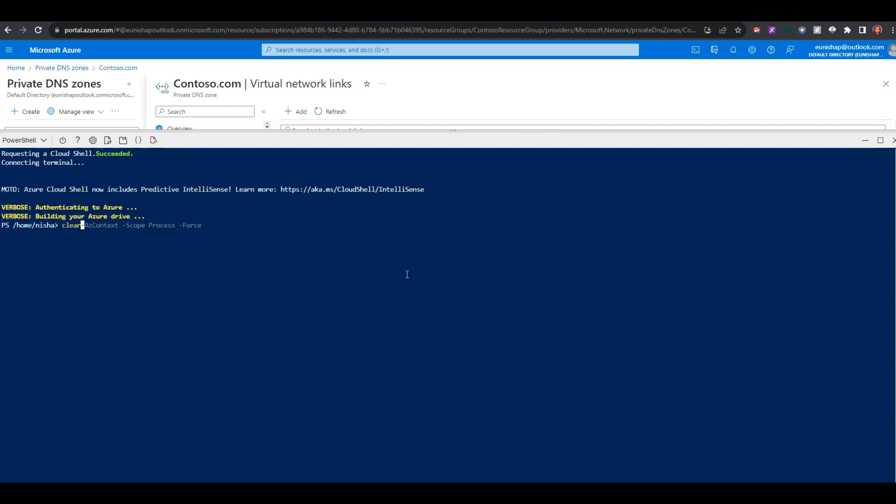
{"action": "key", "text": "Return"}
{"action": "left_click_drag", "start_coordinate": [473, 130], "coordinate": [484, 99]}
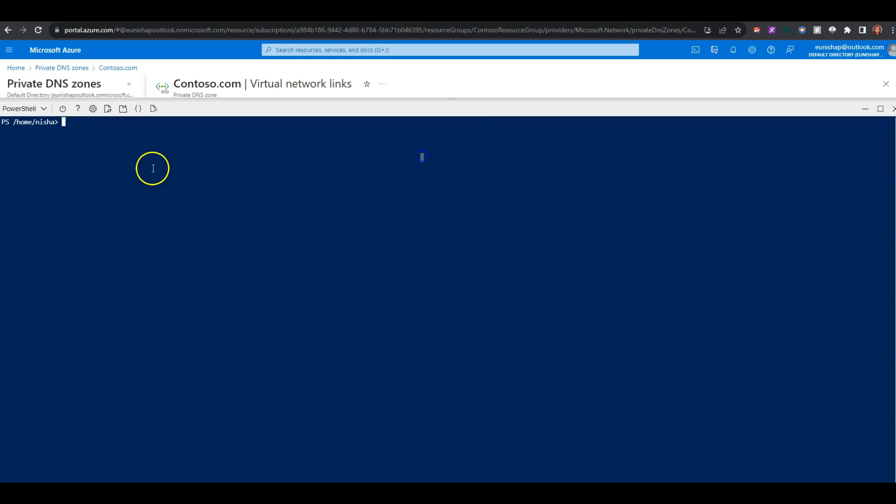
Upload azuredeploy.json from the M01 exercise folder to Cloud Shell
{"action": "left_click", "coordinate": [108, 109]}
{"action": "left_click", "coordinate": [124, 130]}
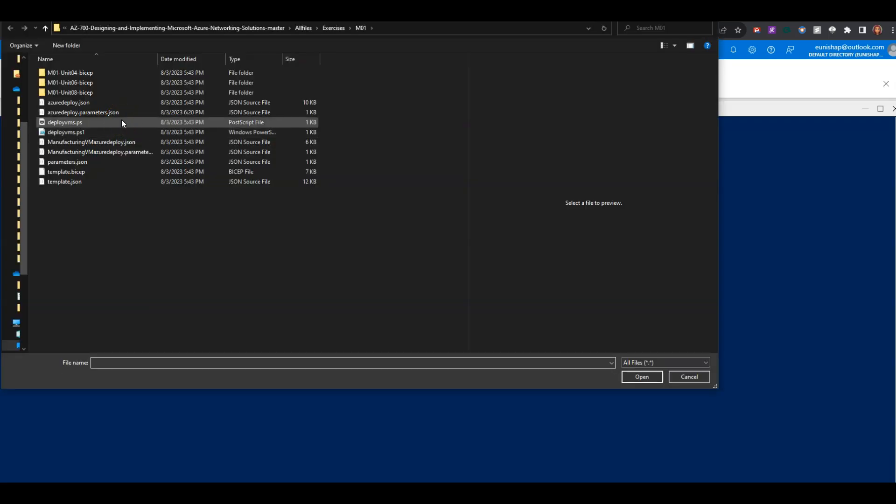
{"action": "left_click", "coordinate": [109, 102]}
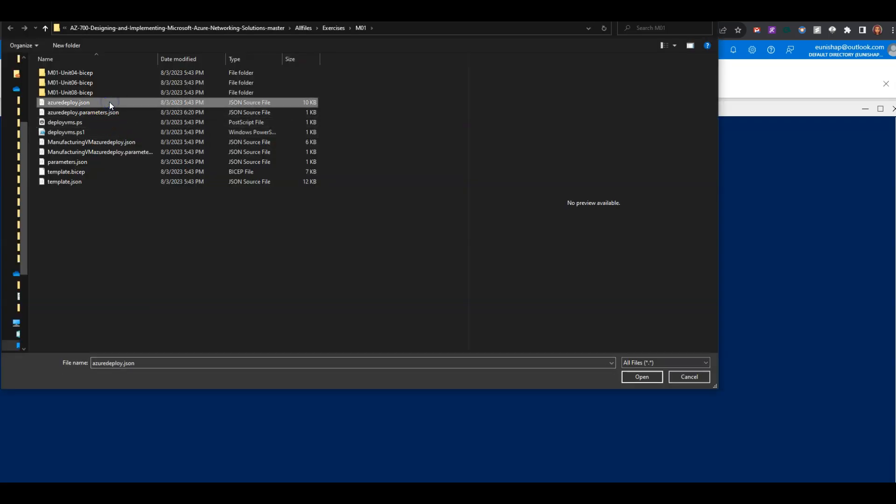
{"action": "left_click", "coordinate": [649, 378]}
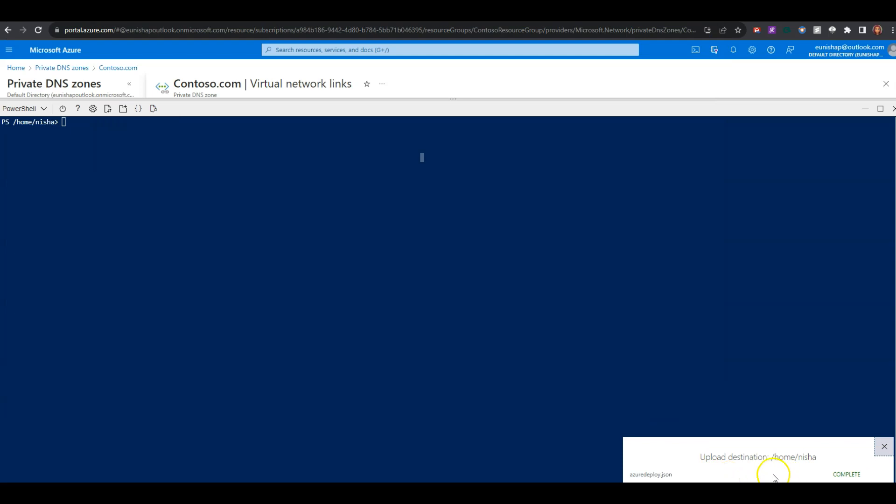
Upload azuredeploy.parameters.json from the M01 exercise folder to Cloud Shell
{"action": "left_click", "coordinate": [107, 109]}
{"action": "left_click", "coordinate": [124, 127]}
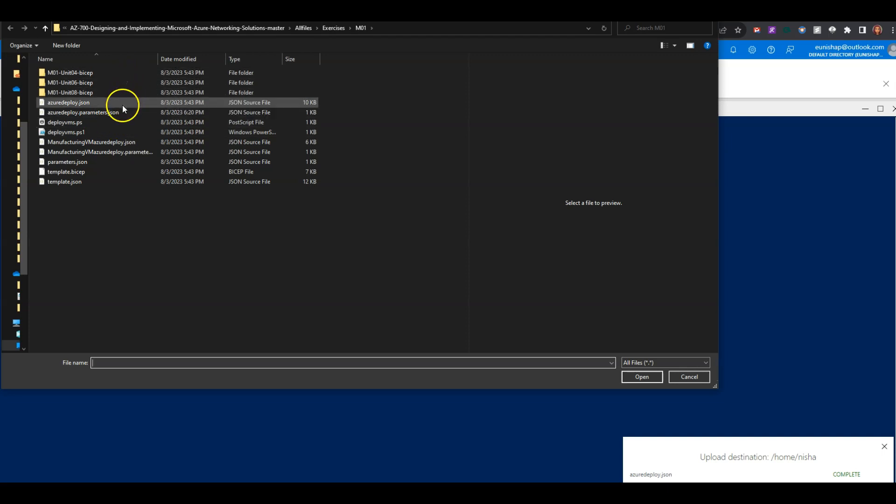
{"action": "left_click", "coordinate": [123, 112]}
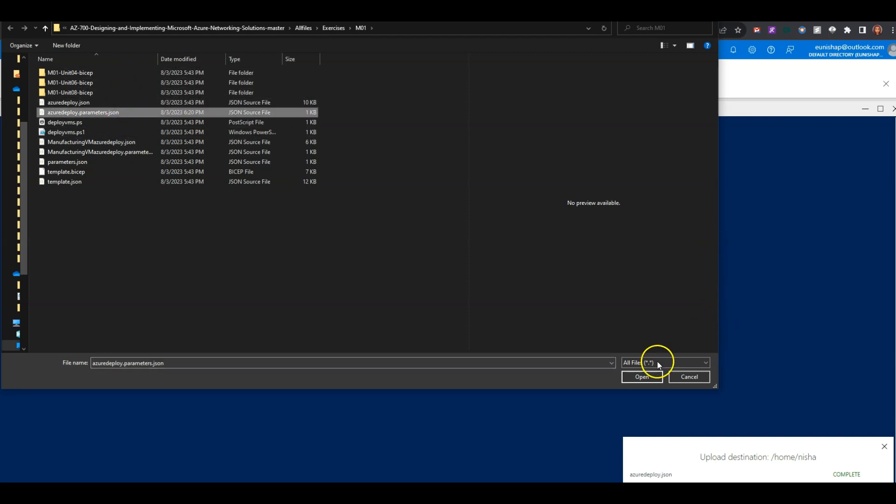
{"action": "left_click", "coordinate": [634, 376]}
{"action": "left_click", "coordinate": [584, 247]}
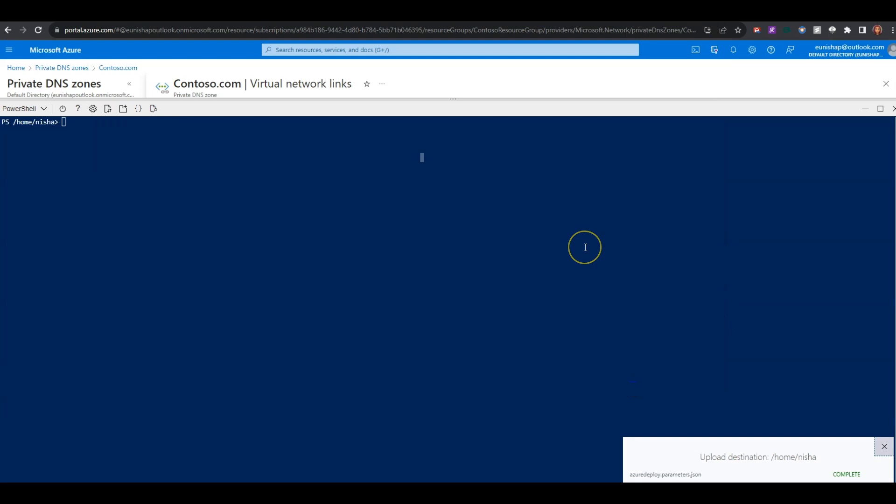
{"action": "left_click", "coordinate": [591, 234]}
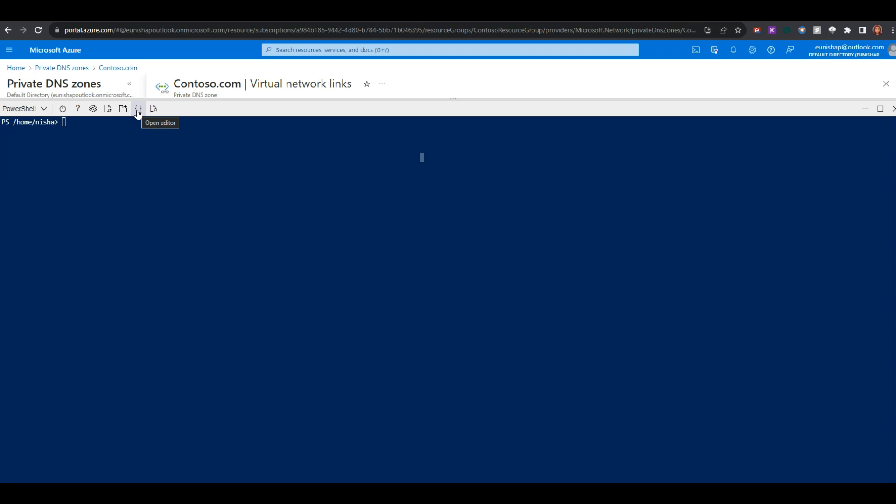
View azuredeploy.json and azuredeploy.parameters.json in the Cloud Shell editor, and close Cloud Shell
{"action": "left_click", "coordinate": [138, 110]}
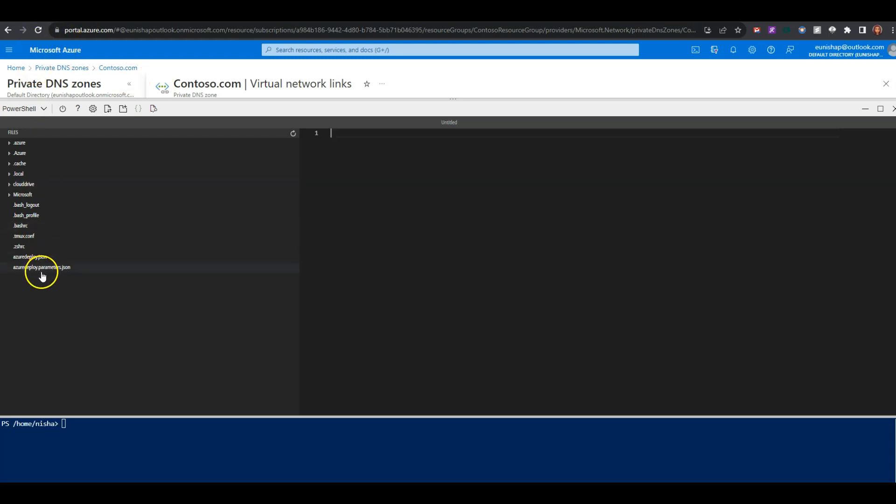
{"action": "left_click", "coordinate": [40, 258]}
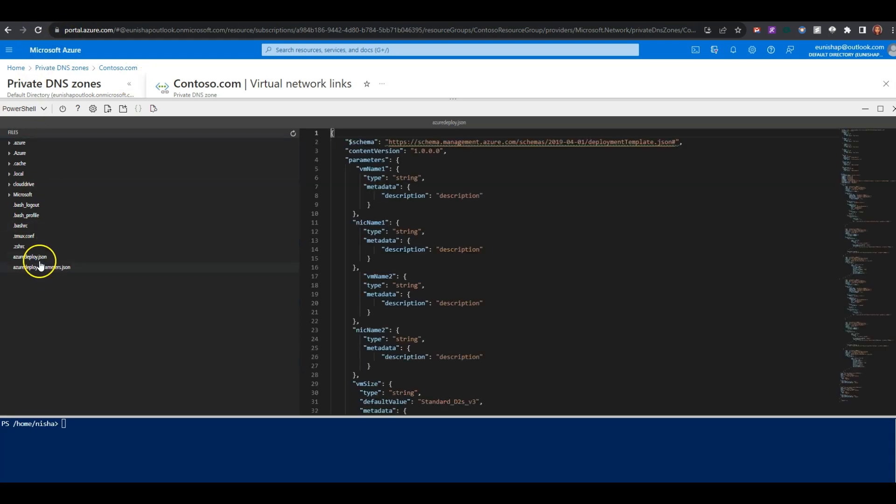
{"action": "left_click", "coordinate": [41, 268]}
{"action": "left_click", "coordinate": [37, 258]}
{"action": "left_click", "coordinate": [893, 108]}
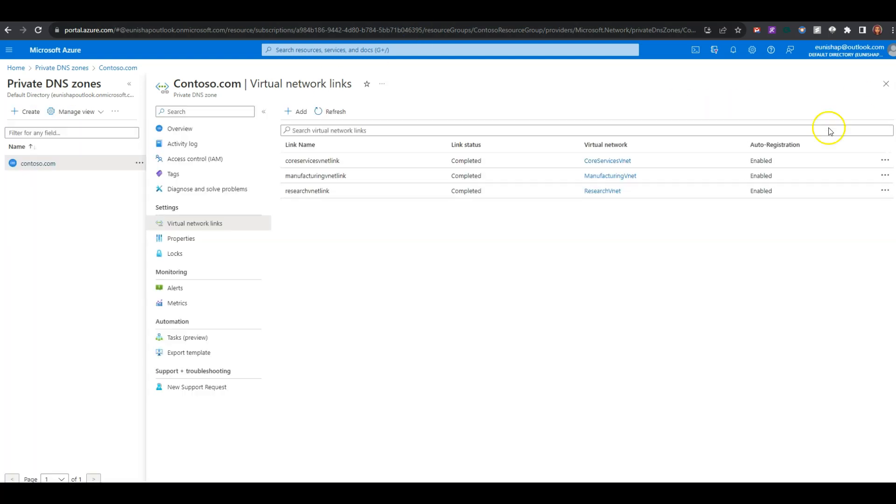
Reopen Cloud Shell in PowerShell with a taller pane and clear the terminal
{"action": "left_click", "coordinate": [695, 55]}
{"action": "left_click_drag", "start_coordinate": [456, 354], "coordinate": [480, 205]}
{"action": "left_click", "coordinate": [466, 242]}
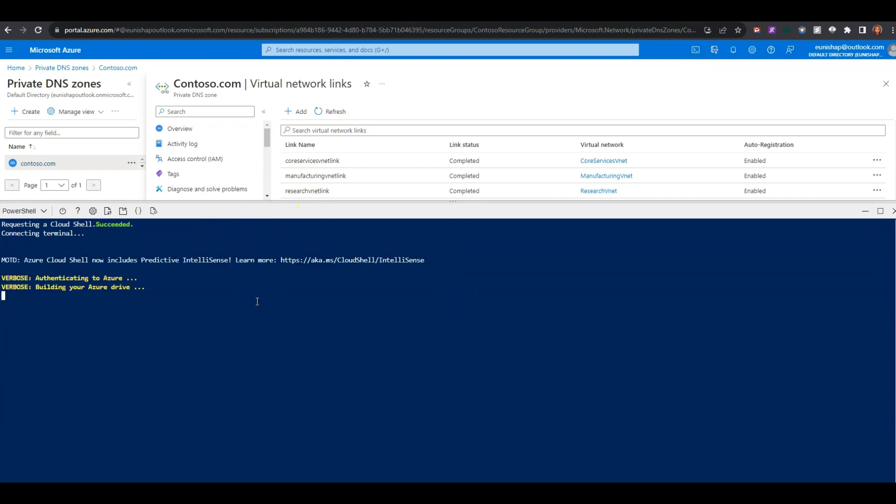
{"action": "type", "text": "clear"}
{"action": "key", "text": "Return"}
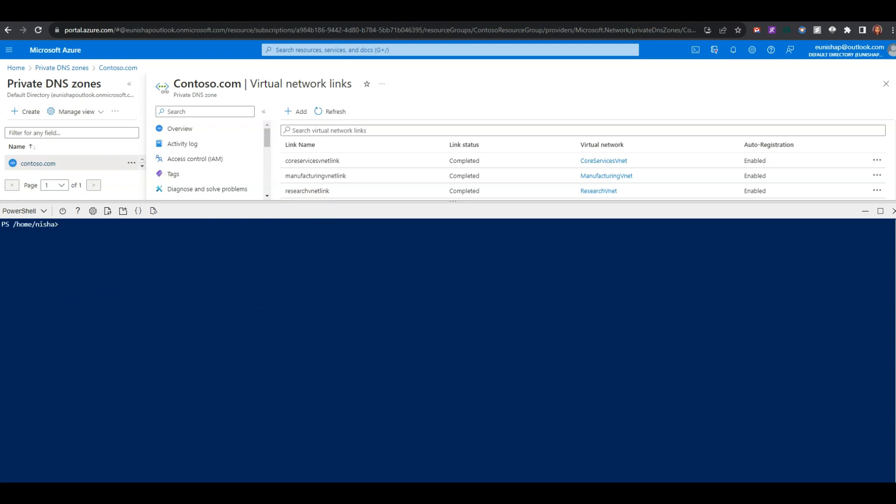
Set $RGName to "ContosoResourceGroup" and run New-AzResourceGroupDeployment with azuredeploy.json and azuredeploy.parameters.json, closing Cloud Shell when the deployment finishes
{"action": "left_click", "coordinate": [270, 239]}
{"action": "left_click", "coordinate": [316, 308]}
{"action": "left_click", "coordinate": [316, 280]}
{"action": "key", "text": "Return"}
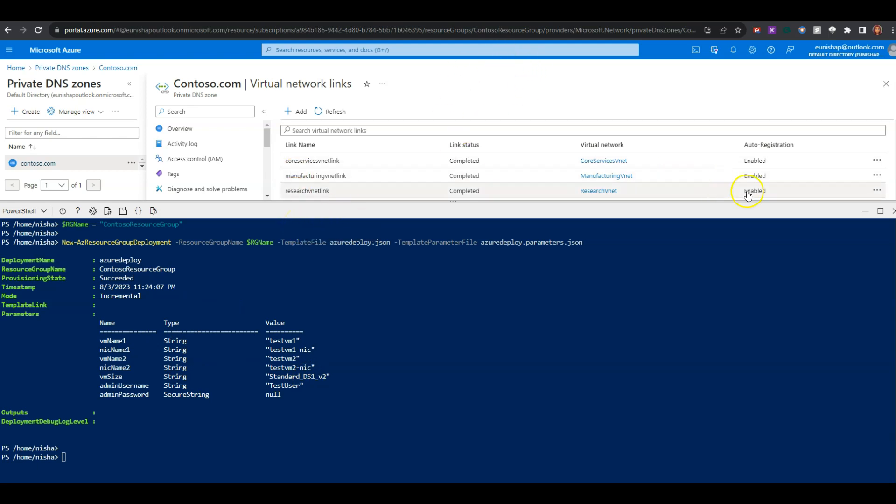
{"action": "left_click", "coordinate": [892, 212]}
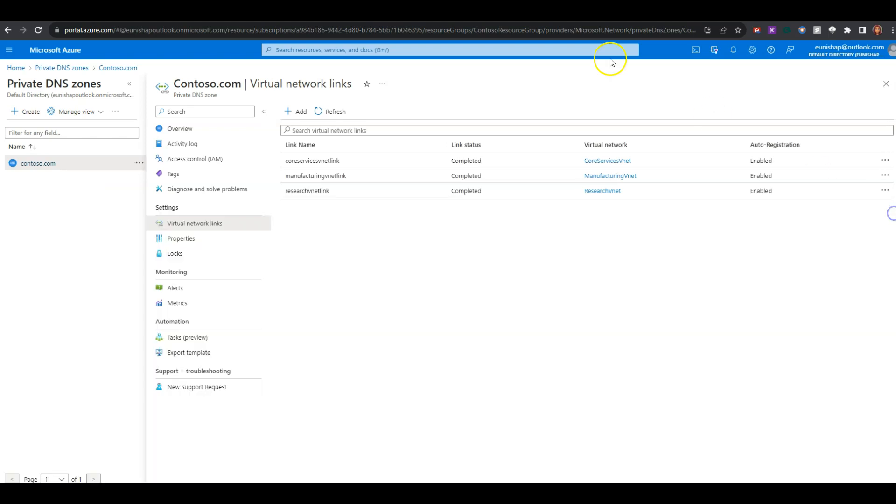
Find the Virtual machines service and open testvm1 to examine its overview and networking properties
{"action": "left_click", "coordinate": [448, 50]}
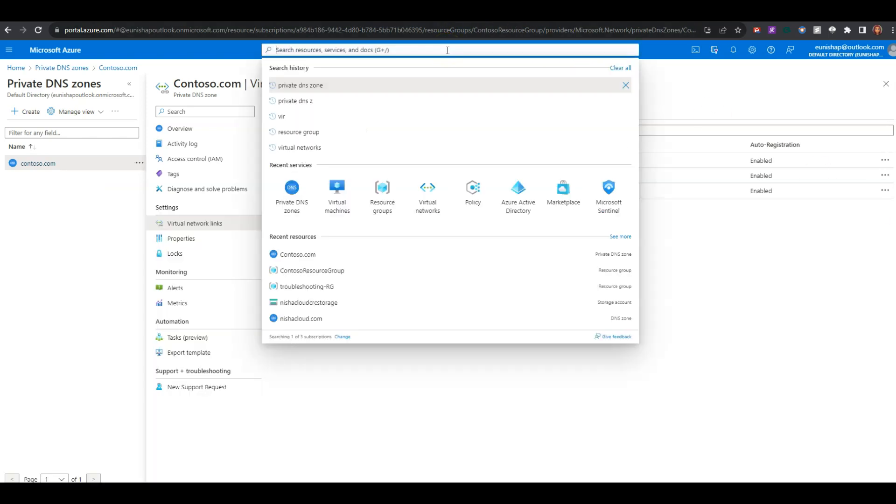
{"action": "type", "text": "iv"}
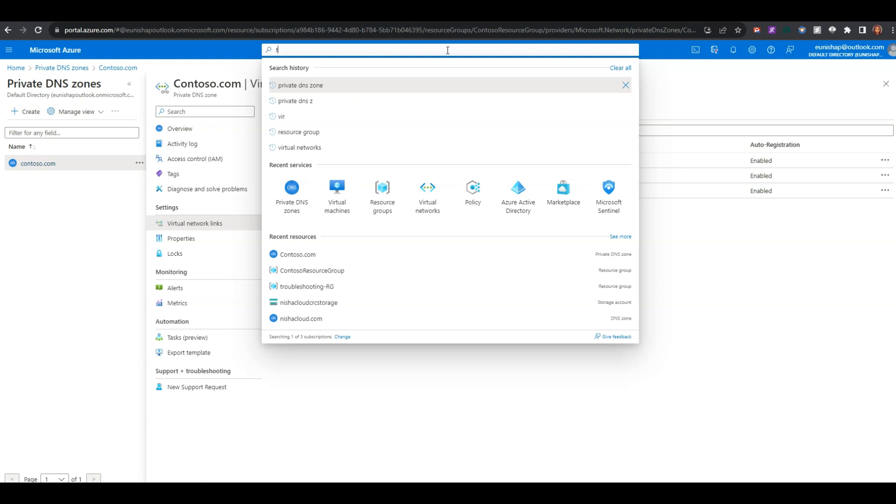
{"action": "key", "text": "BackSpace"}
{"action": "key", "text": "BackSpace"}
{"action": "type", "text": "virtual machine"}
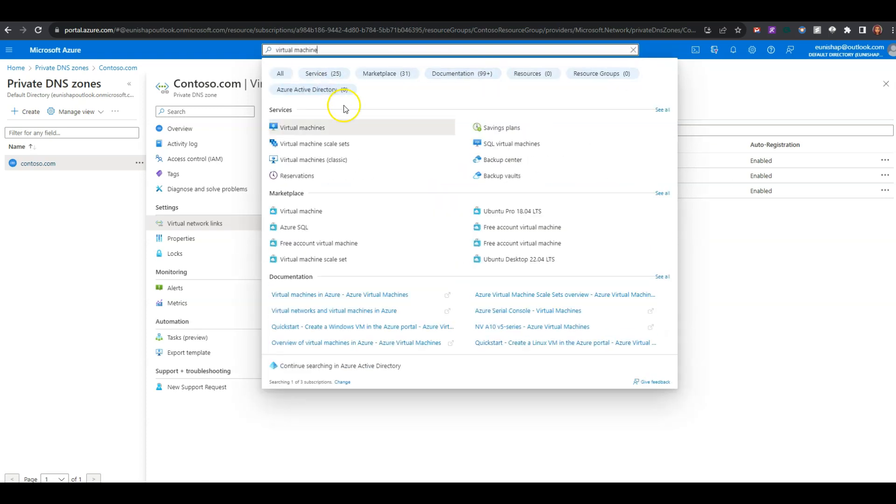
{"action": "left_click", "coordinate": [343, 126]}
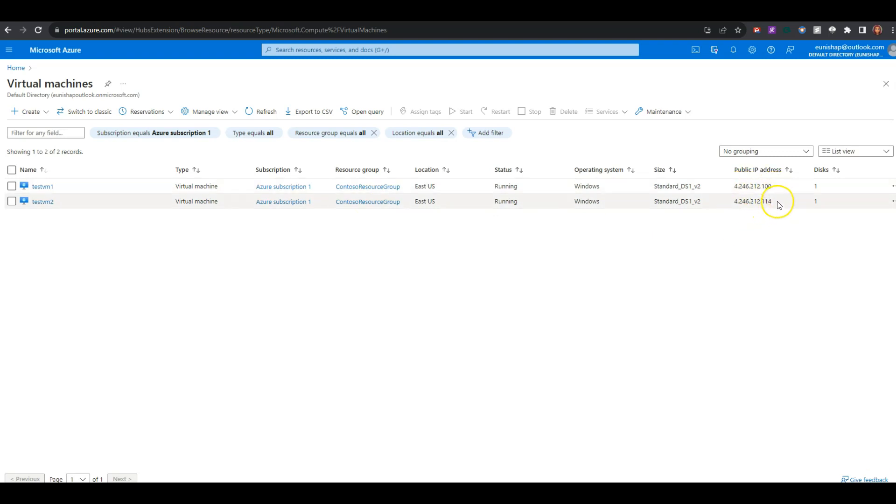
{"action": "left_click", "coordinate": [38, 187]}
{"action": "scroll", "coordinate": [439, 305], "scroll_direction": "up", "scroll_amount": 3}
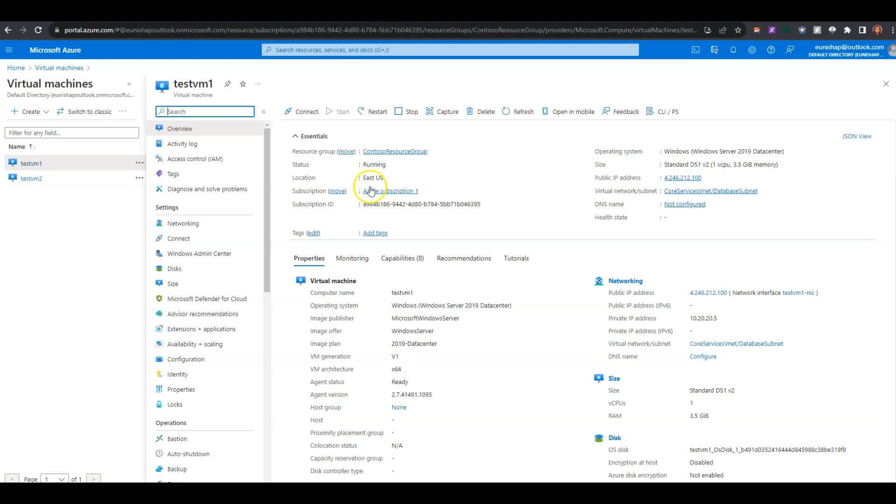
In the Private DNS zones list, widen the record set and network link count columns, and open contoso.com to inspect its records
{"action": "left_click", "coordinate": [377, 50]}
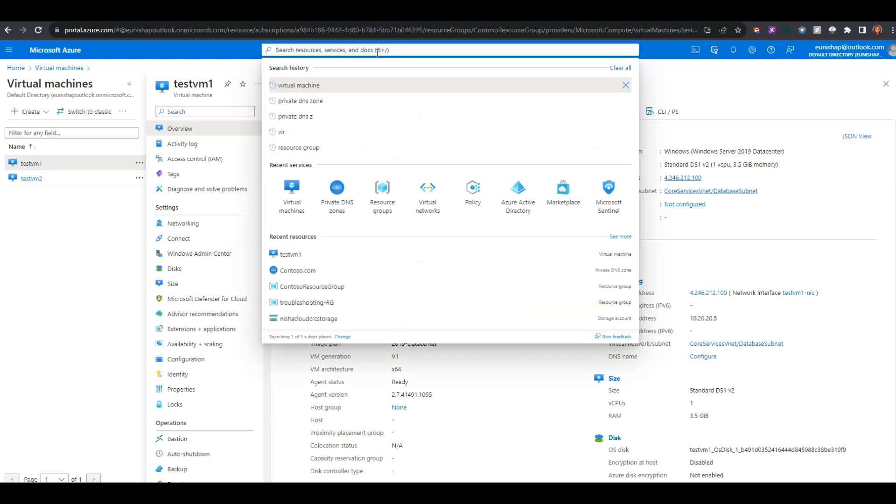
{"action": "type", "text": "private"}
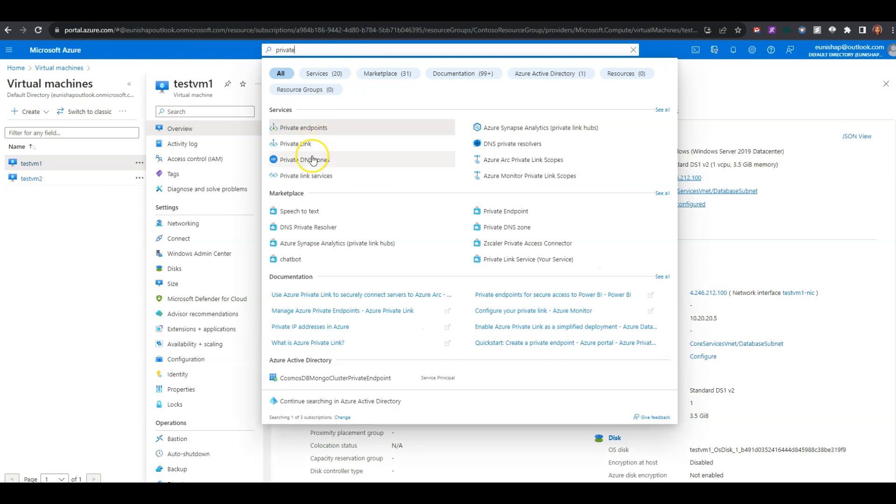
{"action": "left_click", "coordinate": [312, 162]}
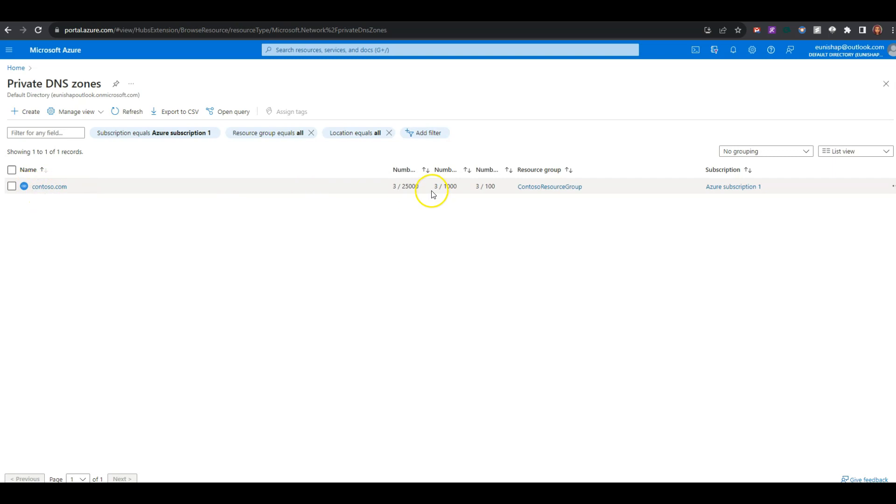
{"action": "left_click_drag", "start_coordinate": [428, 170], "coordinate": [481, 173]}
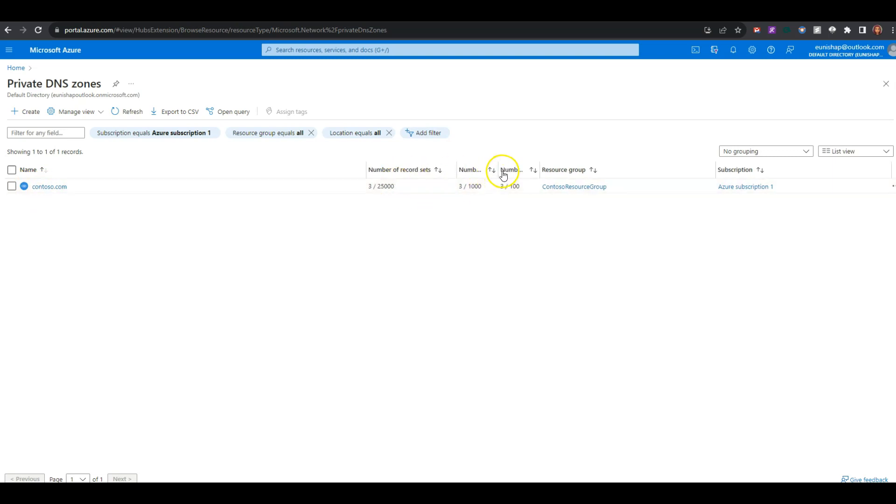
{"action": "left_click_drag", "start_coordinate": [498, 170], "coordinate": [551, 178]}
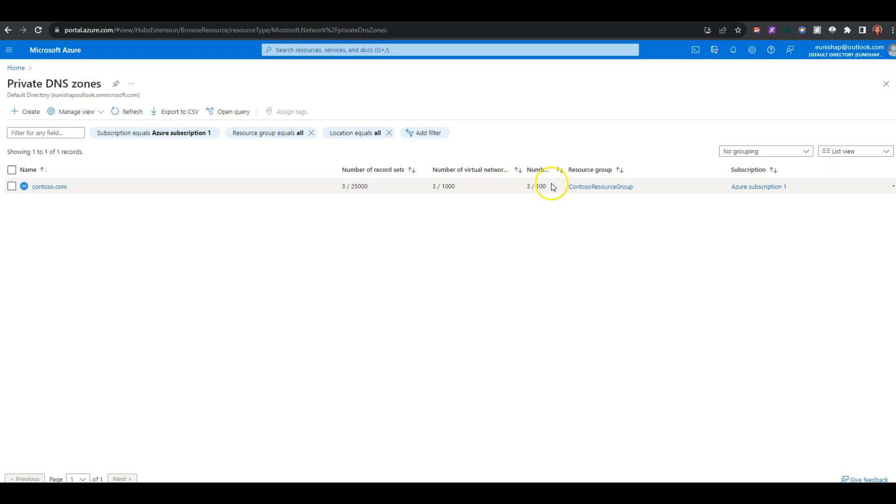
{"action": "left_click_drag", "start_coordinate": [568, 176], "coordinate": [666, 175]}
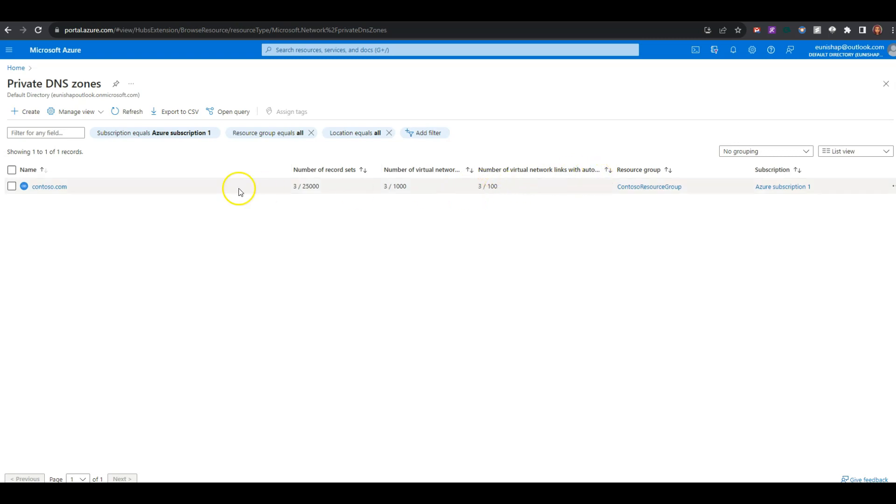
{"action": "left_click", "coordinate": [55, 188]}
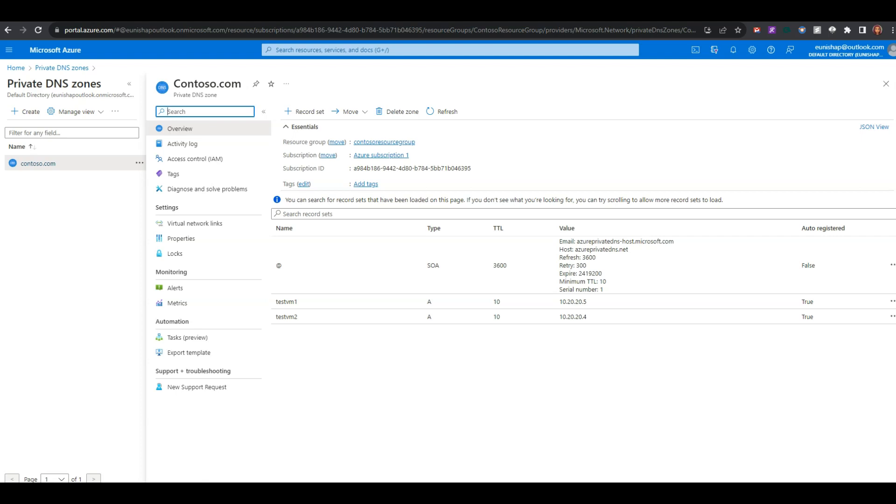
Open testvm1 from the Virtual machines service and download its RDP file as testvm1 (1).rdp, with All Files as the save type
{"action": "left_click", "coordinate": [316, 54]}
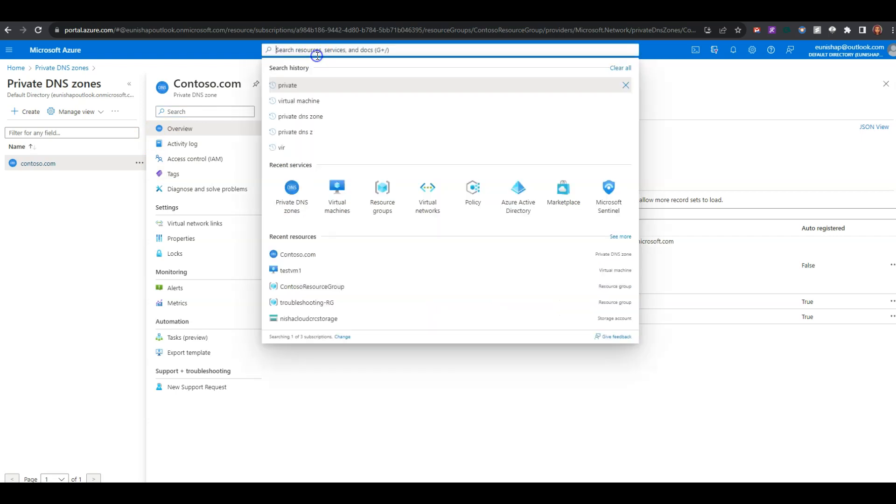
{"action": "left_click", "coordinate": [321, 188]}
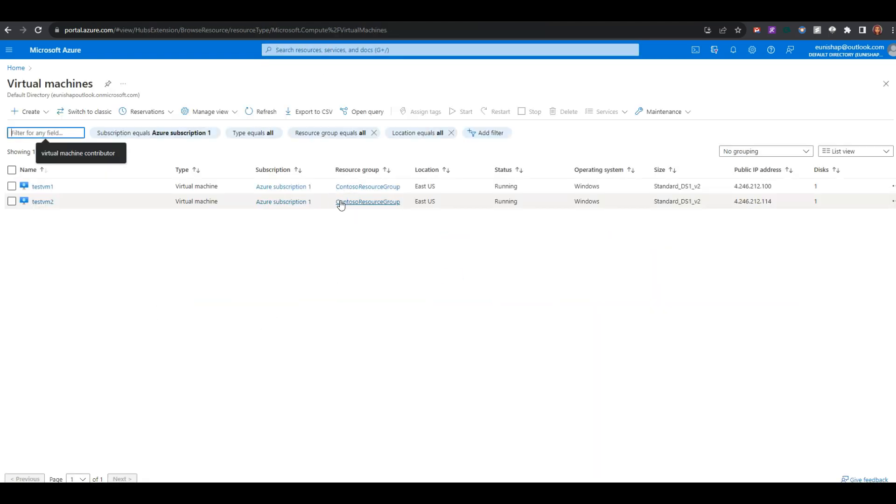
{"action": "left_click", "coordinate": [42, 186]}
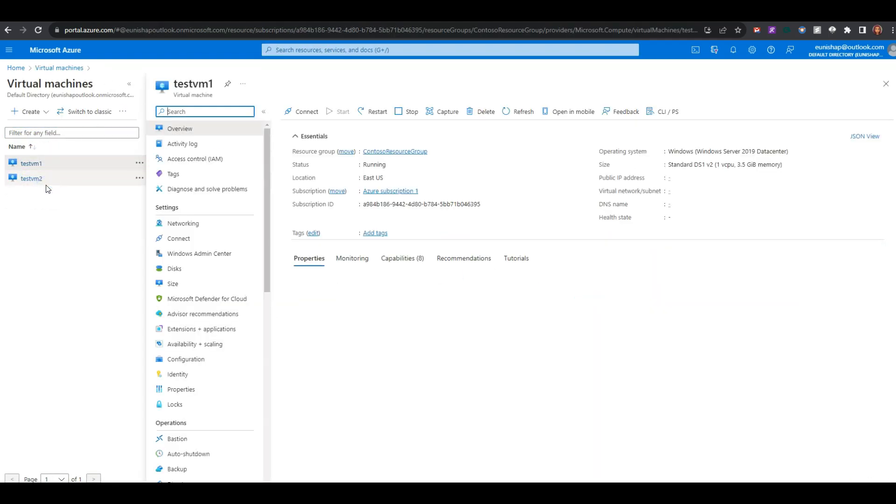
{"action": "left_click", "coordinate": [306, 114]}
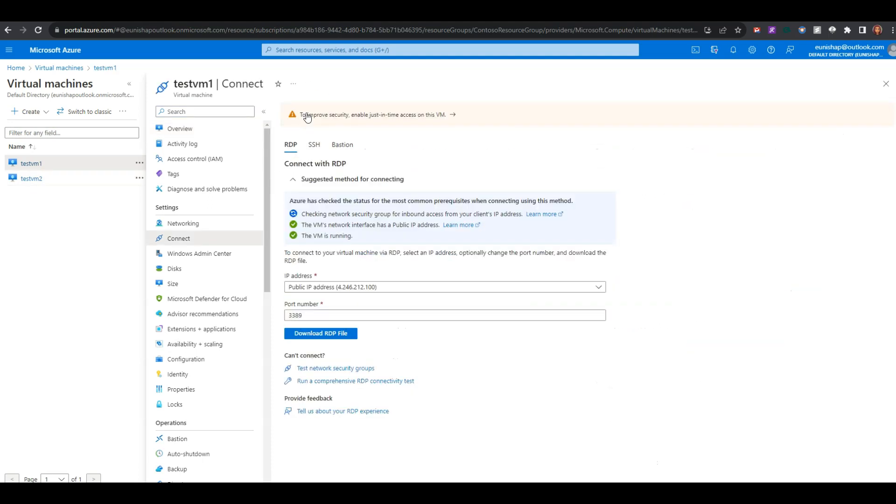
{"action": "left_click", "coordinate": [322, 335]}
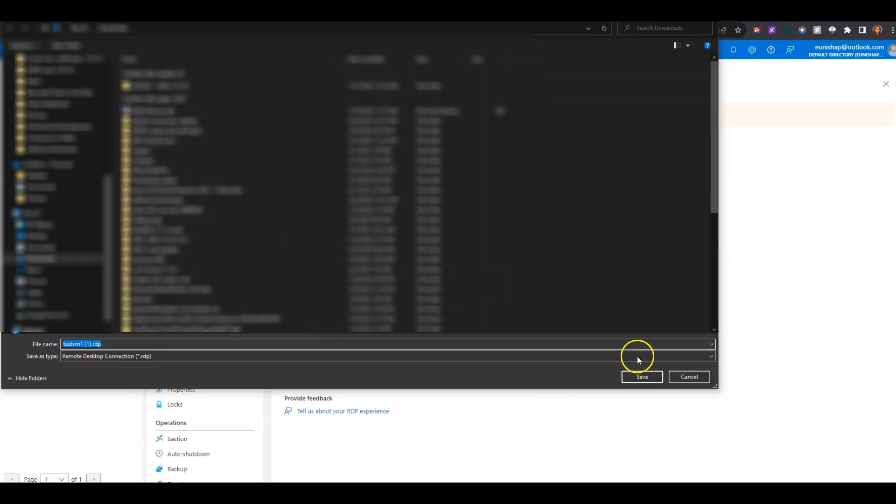
{"action": "left_click", "coordinate": [637, 356]}
{"action": "left_click", "coordinate": [641, 372]}
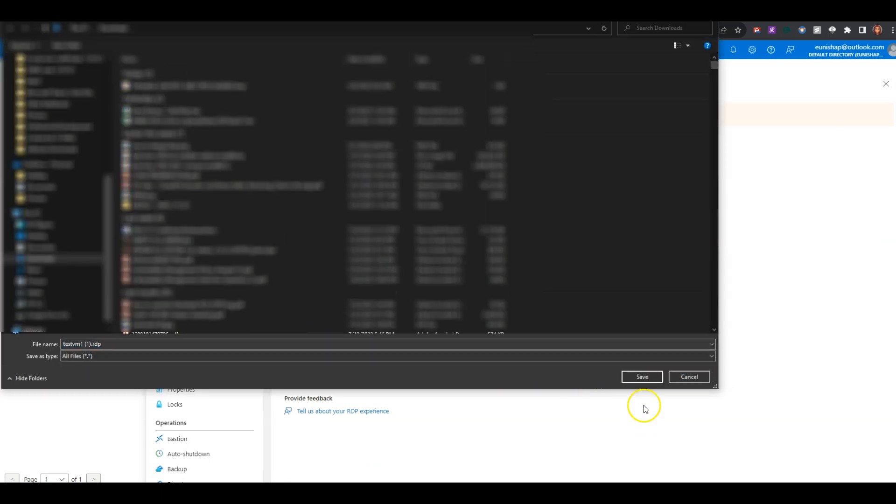
{"action": "left_click", "coordinate": [644, 386]}
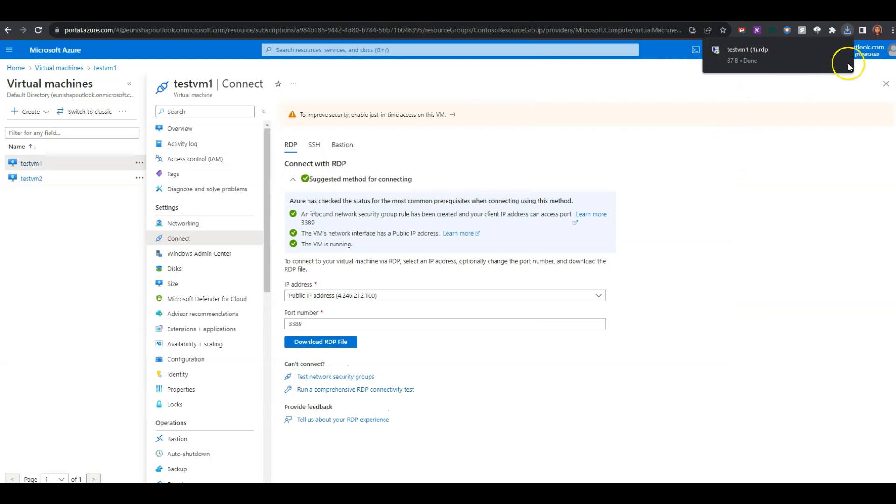
Launch the downloaded testvm1 RDP file, agree to connect to the unknown publisher, and choose to use a different account
{"action": "left_click", "coordinate": [797, 61]}
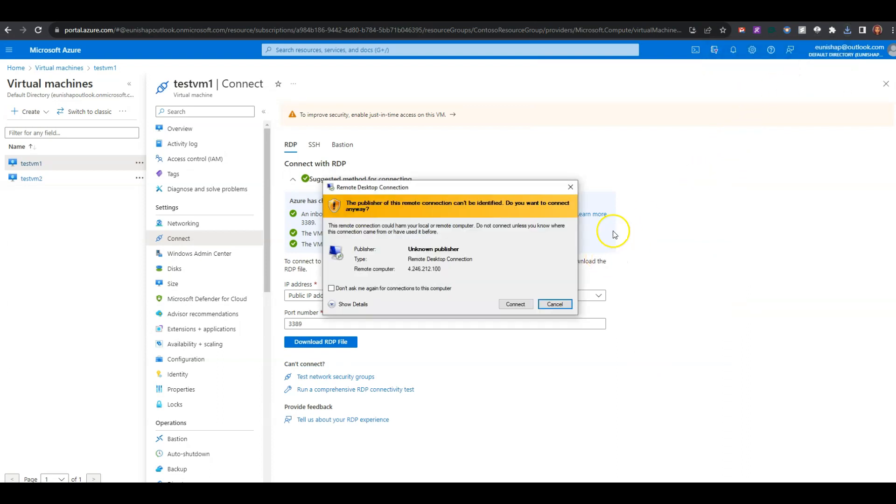
{"action": "left_click", "coordinate": [510, 304]}
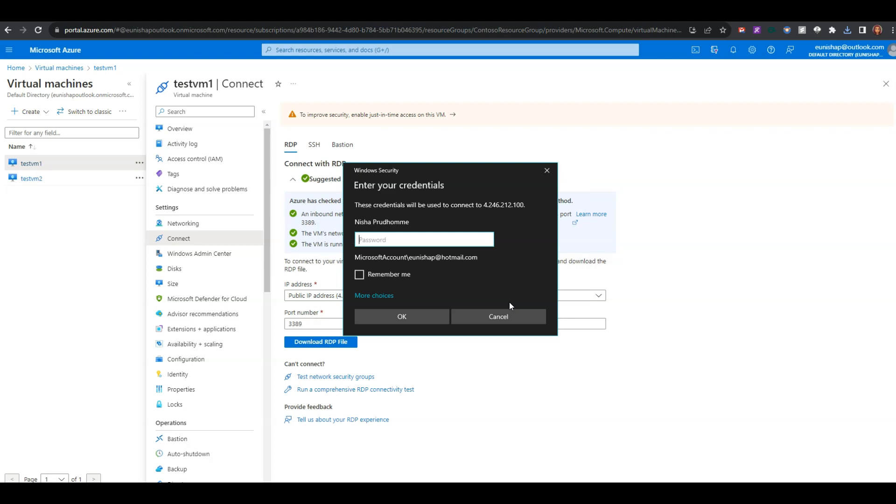
{"action": "left_click", "coordinate": [380, 296]}
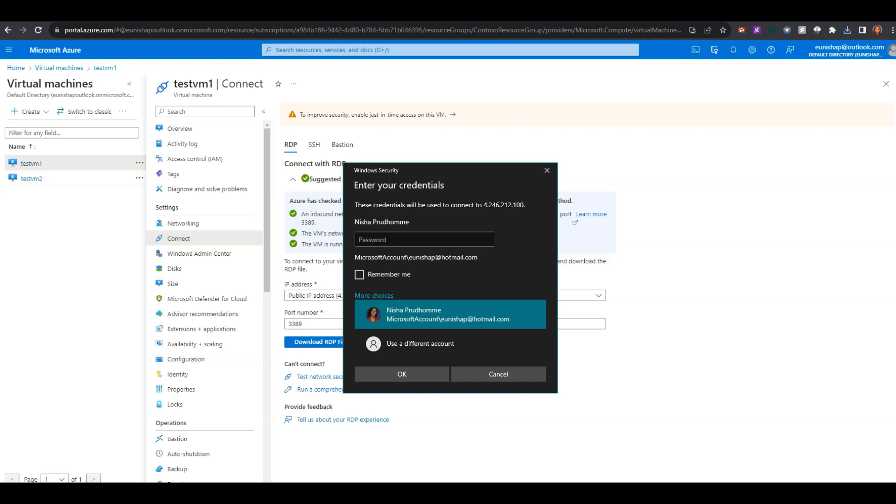
{"action": "left_click", "coordinate": [417, 344]}
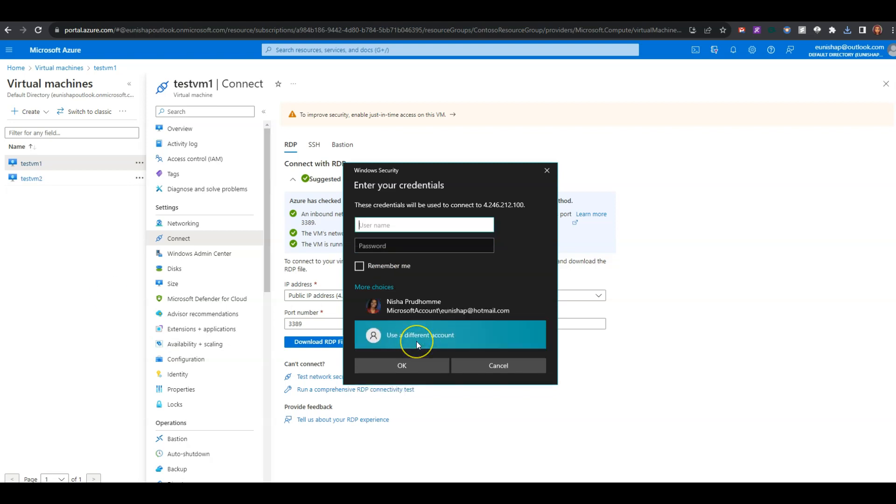
Sign in to testvm1 as TestUser with the account password, accepting the certificate warning and allowing network discovery
{"action": "type", "text": "TestUser"}
{"action": "key", "text": "Tab"}
{"action": "type", "text": "•••••"}
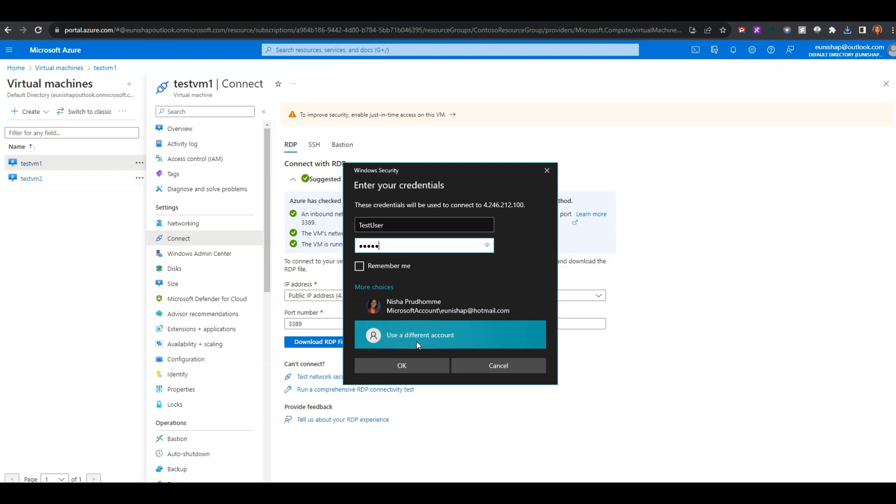
{"action": "type", "text": "••••••"}
{"action": "left_click", "coordinate": [422, 370]}
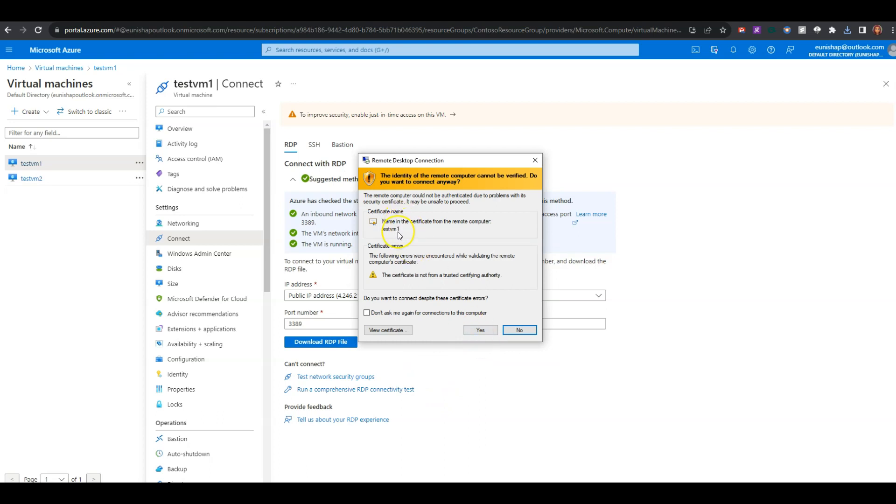
{"action": "left_click", "coordinate": [480, 330]}
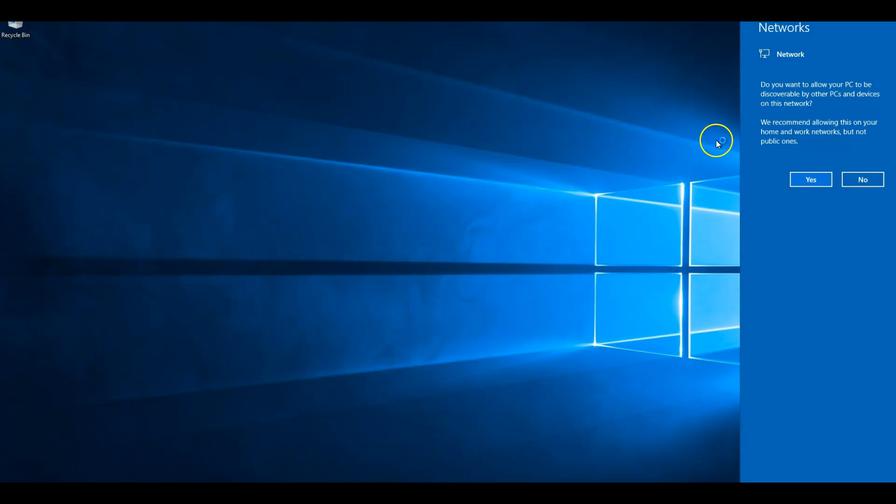
{"action": "left_click", "coordinate": [812, 180]}
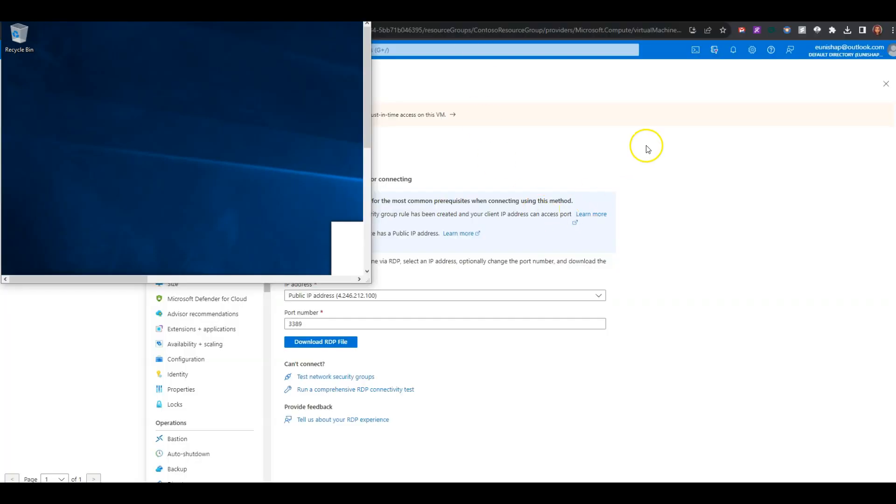
Switch to testvm2's connection page and download its RDP file as testvm2 (1).rdp
{"action": "left_click", "coordinate": [31, 178]}
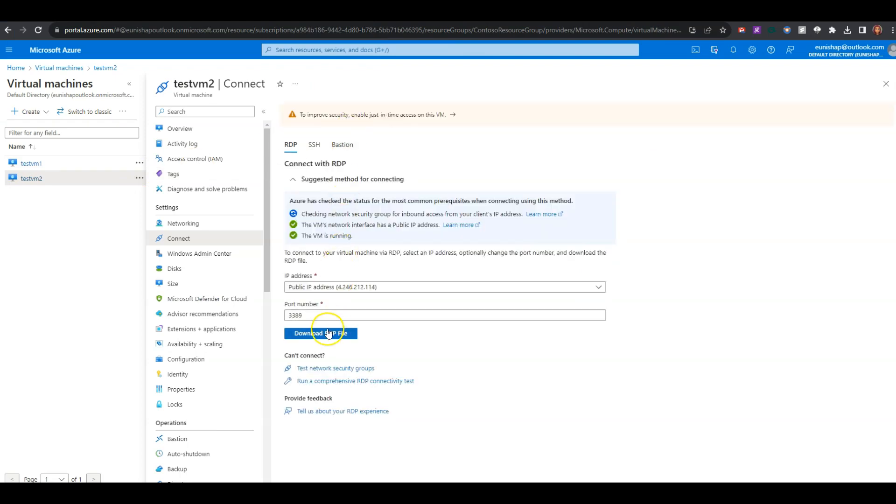
{"action": "left_click", "coordinate": [338, 334]}
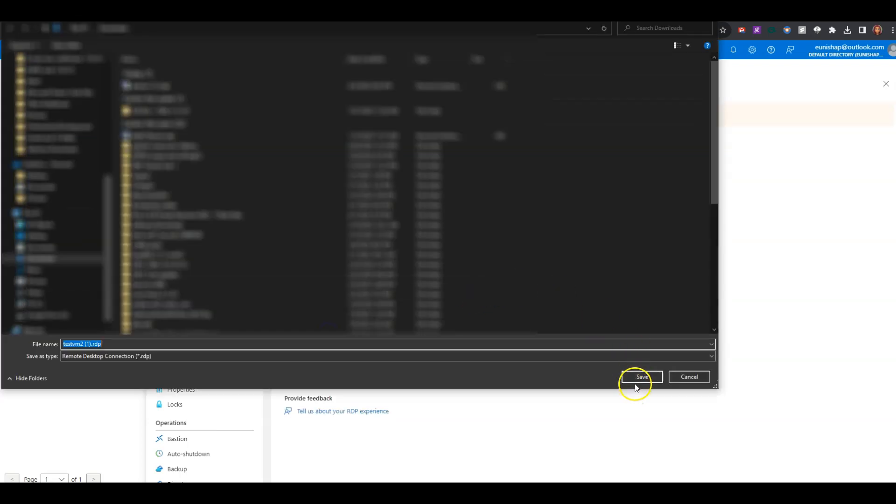
{"action": "left_click", "coordinate": [639, 377]}
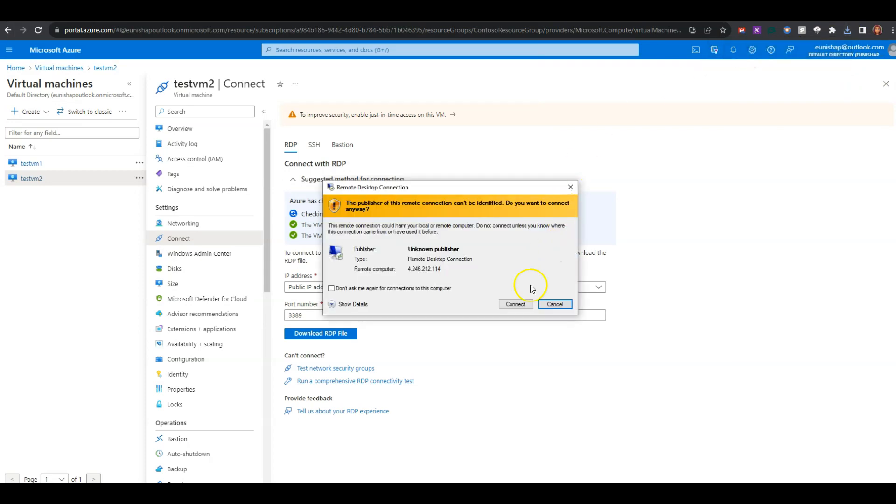
Connect to testvm2 with a different account, signing in as TestUser with the account password, and allow network discovery
{"action": "left_click", "coordinate": [515, 304]}
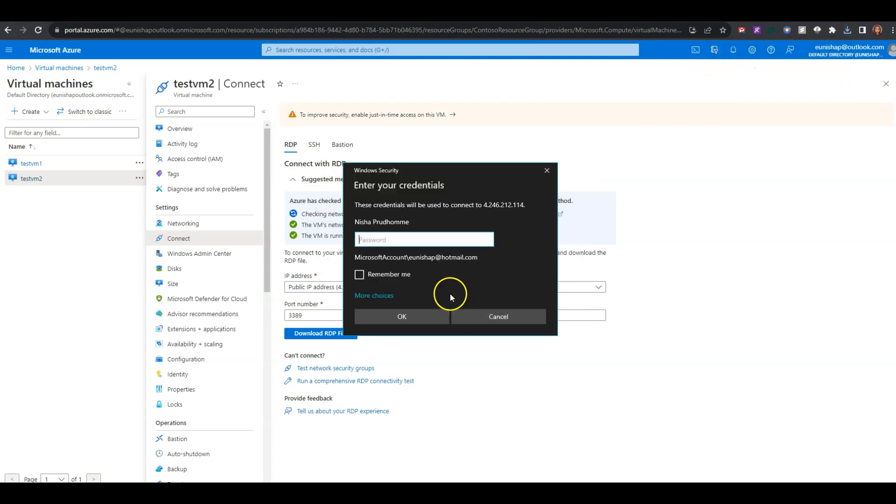
{"action": "left_click", "coordinate": [373, 299]}
{"action": "left_click", "coordinate": [436, 349]}
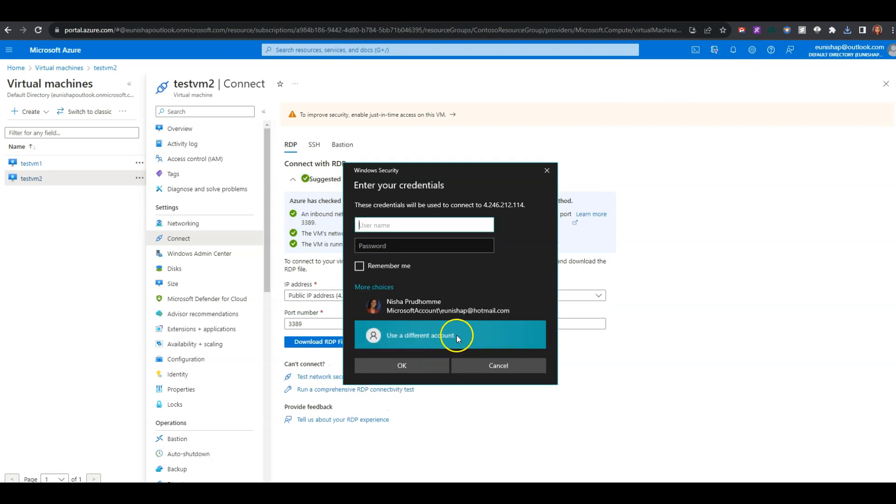
{"action": "type", "text": "TestUser"}
{"action": "key", "text": "Tab"}
{"action": "type", "text": "•••••••••"}
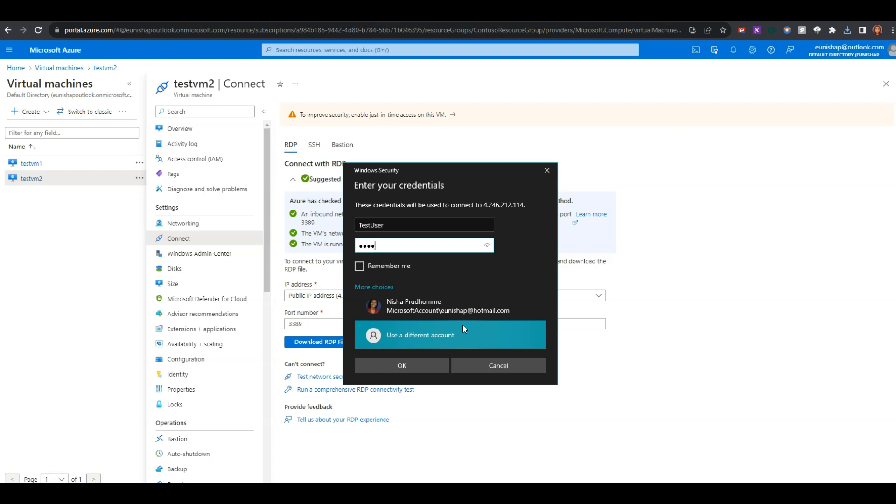
{"action": "key", "text": "Return"}
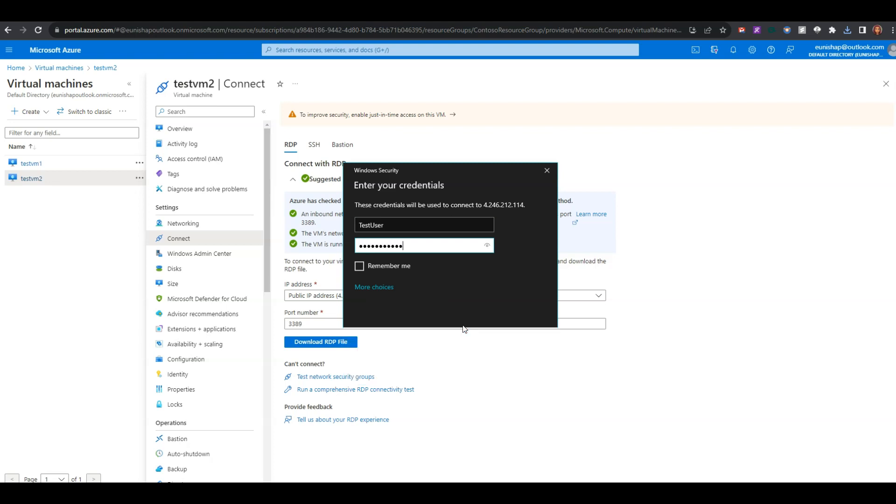
{"action": "left_click", "coordinate": [469, 329]}
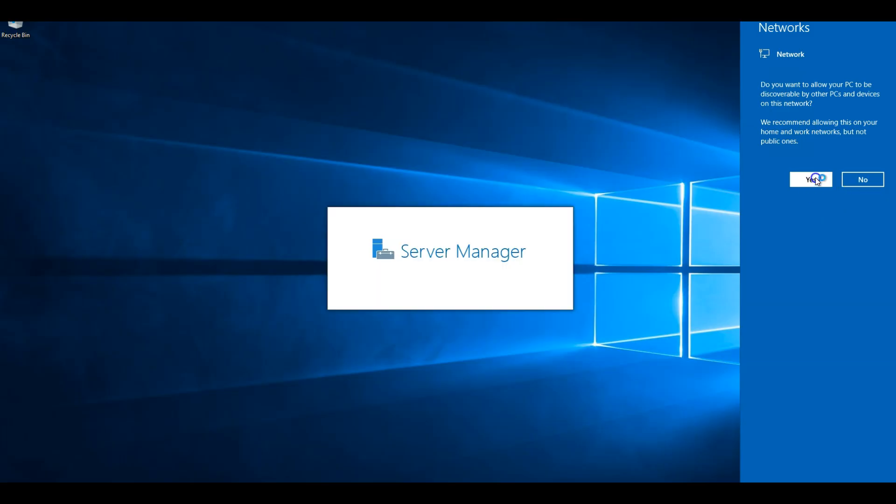
{"action": "left_click", "coordinate": [816, 178]}
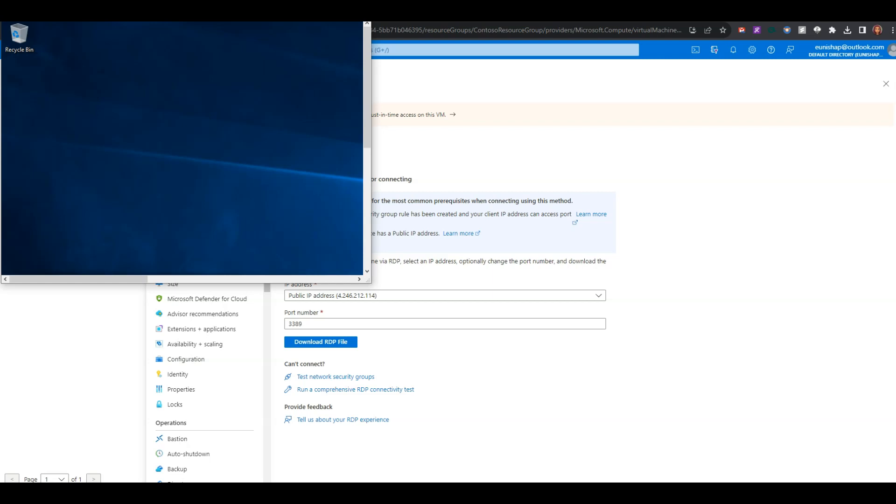
Move the testvm2 remote session window beside the portal page and bring up the testvm1 session
{"action": "left_click_drag", "start_coordinate": [125, 12], "coordinate": [608, 50]}
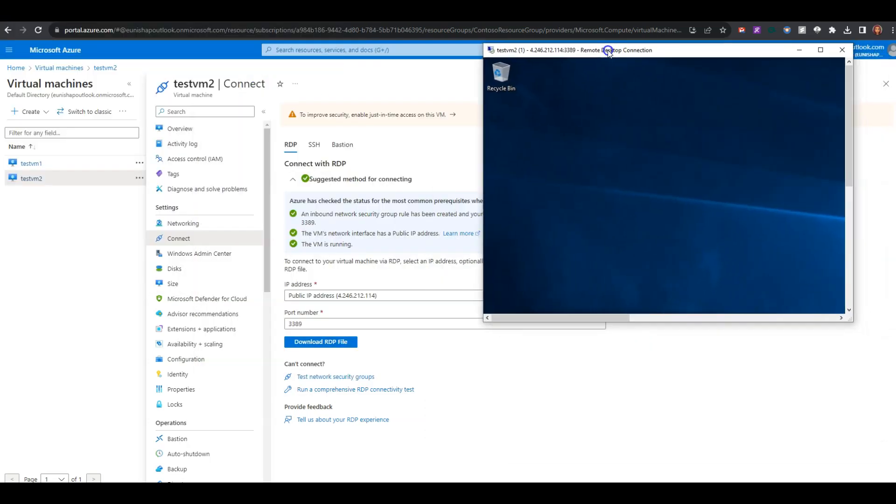
{"action": "left_click", "coordinate": [353, 493]}
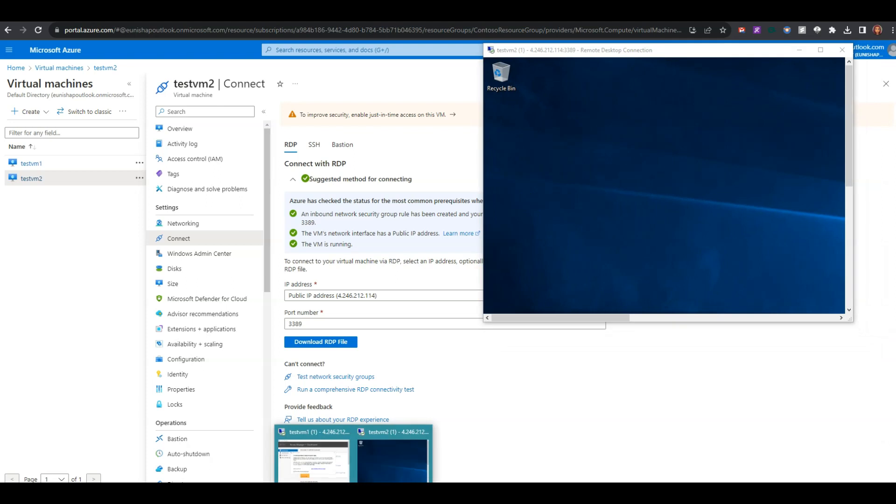
{"action": "left_click", "coordinate": [312, 457]}
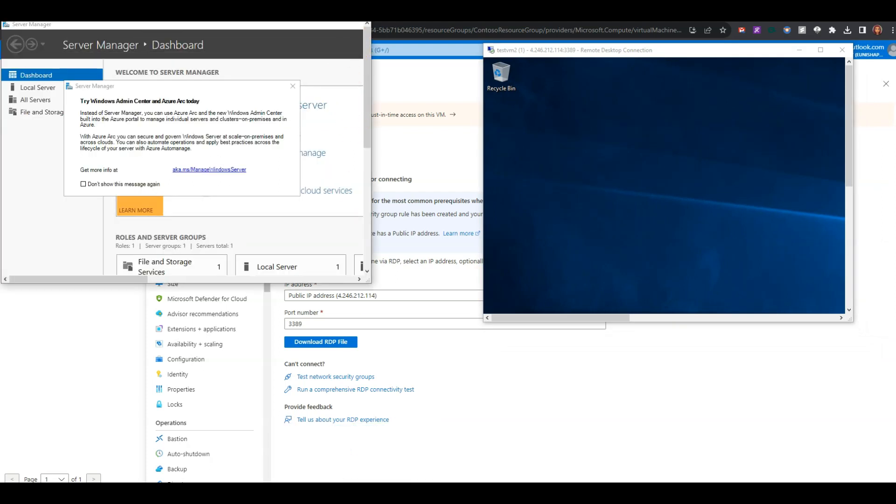
Minimize Server Manager in the testvm1 session and enlarge the restored session window until the remote taskbar can be reached
{"action": "left_click", "coordinate": [338, 12]}
{"action": "left_click", "coordinate": [836, 12]}
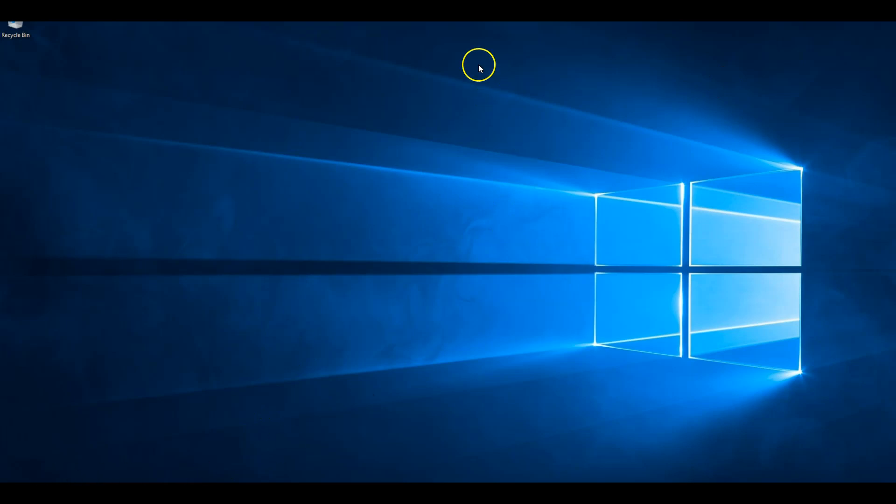
{"action": "left_click", "coordinate": [593, 6]}
{"action": "left_click_drag", "start_coordinate": [379, 302], "coordinate": [895, 423]}
{"action": "left_click_drag", "start_coordinate": [895, 186], "coordinate": [895, 273]}
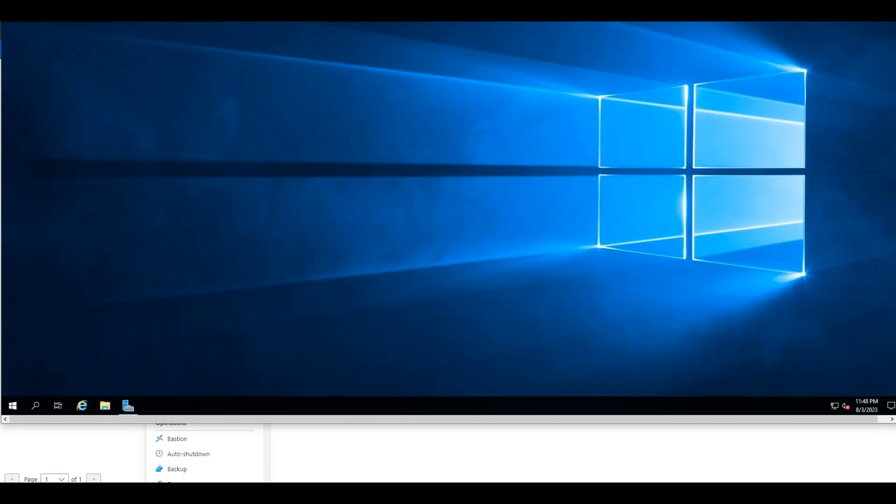
Search for "cmd" on testvm1 and open Command Prompt
{"action": "left_click", "coordinate": [36, 406]}
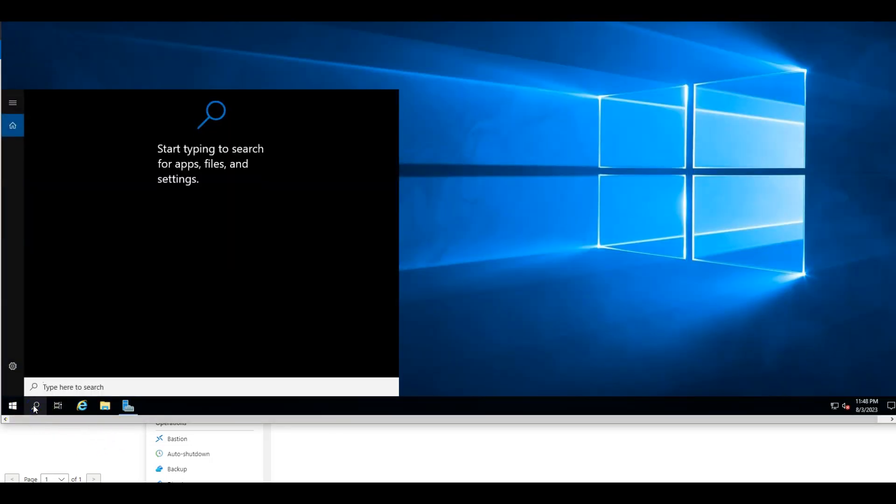
{"action": "type", "text": "cmd"}
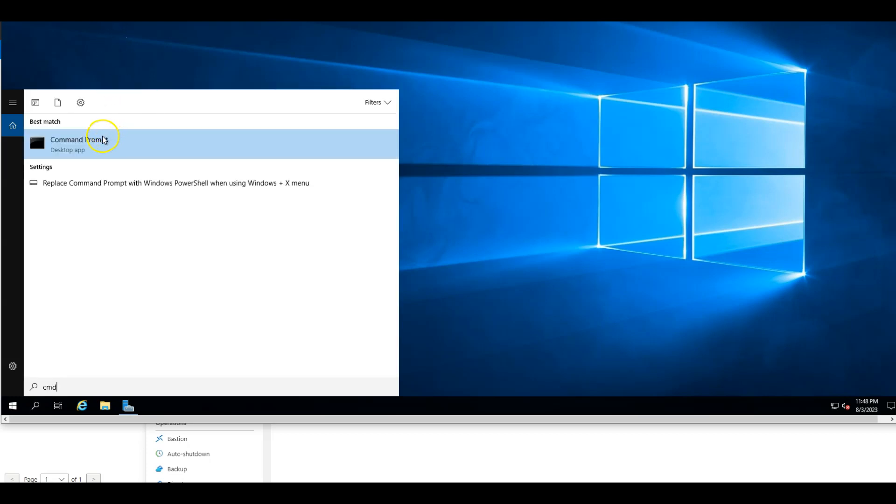
{"action": "left_click", "coordinate": [101, 138]}
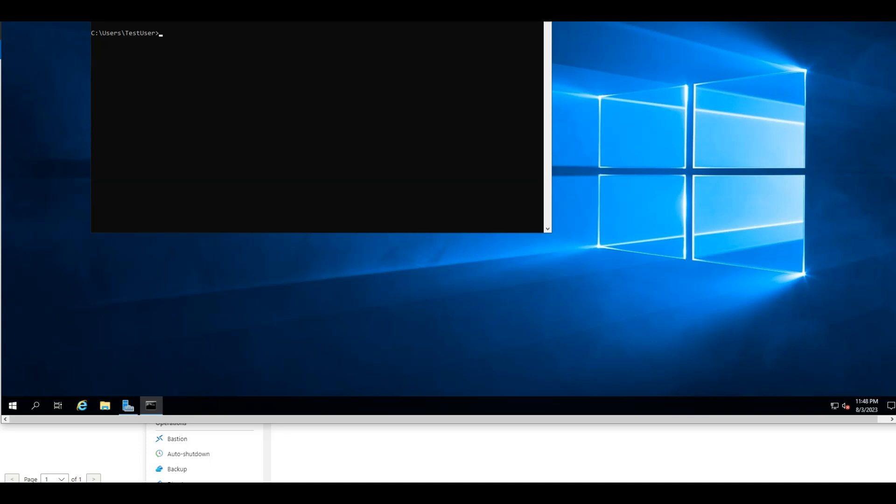
{"action": "scroll", "coordinate": [448, 219], "scroll_direction": "up", "scroll_amount": 2}
{"action": "left_click", "coordinate": [379, 164]}
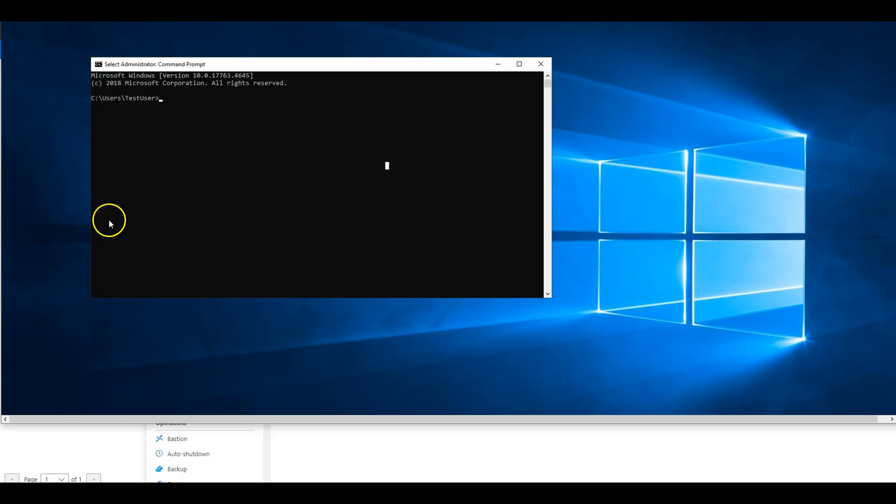
Run ipconfig /all in testvm1's Command Prompt and highlight the IPv4 address in the output
{"action": "left_click", "coordinate": [274, 138]}
{"action": "type", "text": "ipconfig /all"}
{"action": "key", "text": "Return"}
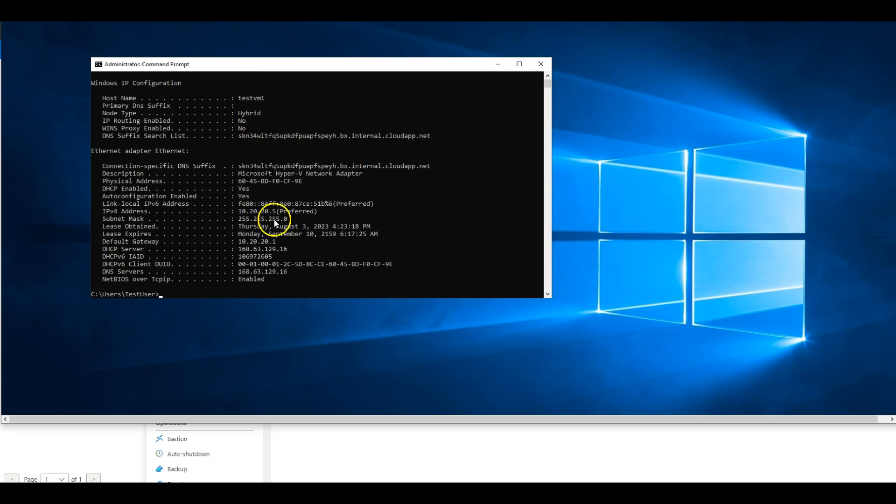
{"action": "left_click_drag", "start_coordinate": [275, 212], "coordinate": [232, 217]}
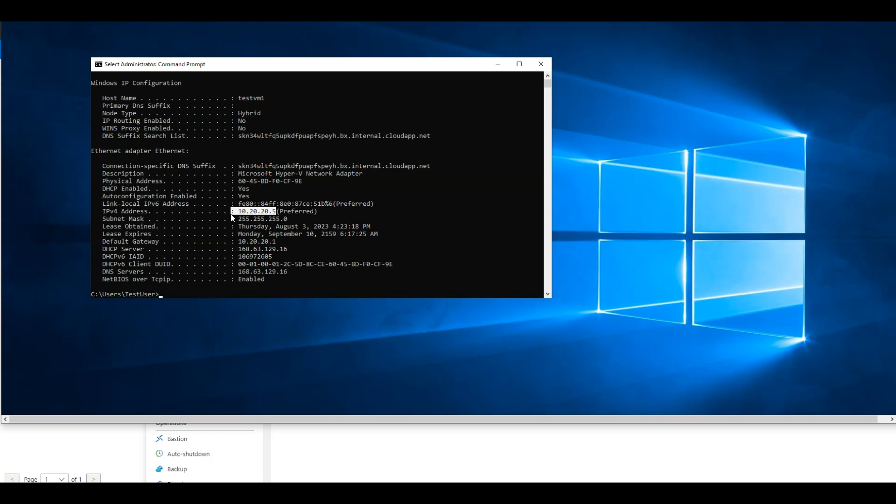
Switch to the Azure portal and open testvm1's overview to check its private IP address
{"action": "left_click", "coordinate": [351, 479]}
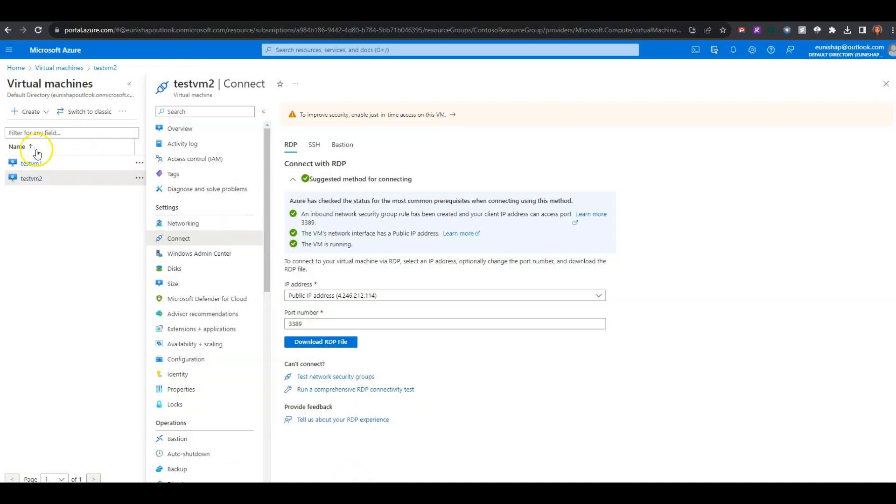
{"action": "left_click", "coordinate": [31, 163]}
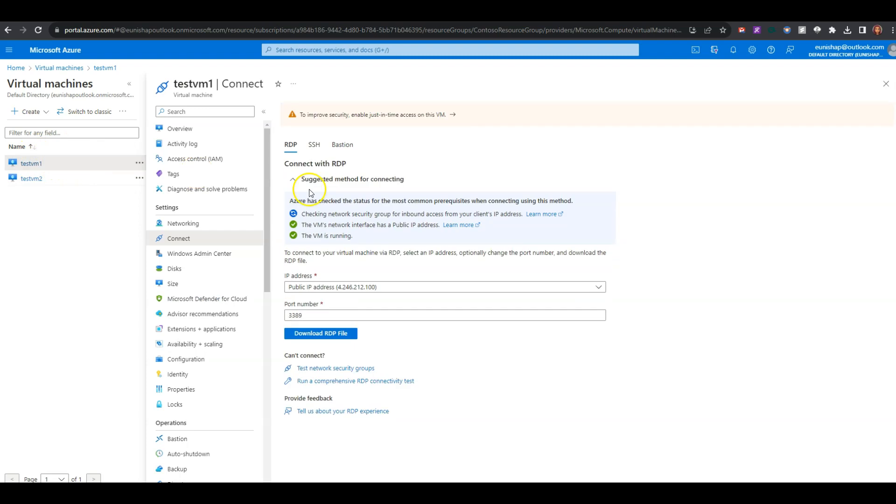
{"action": "left_click", "coordinate": [182, 128]}
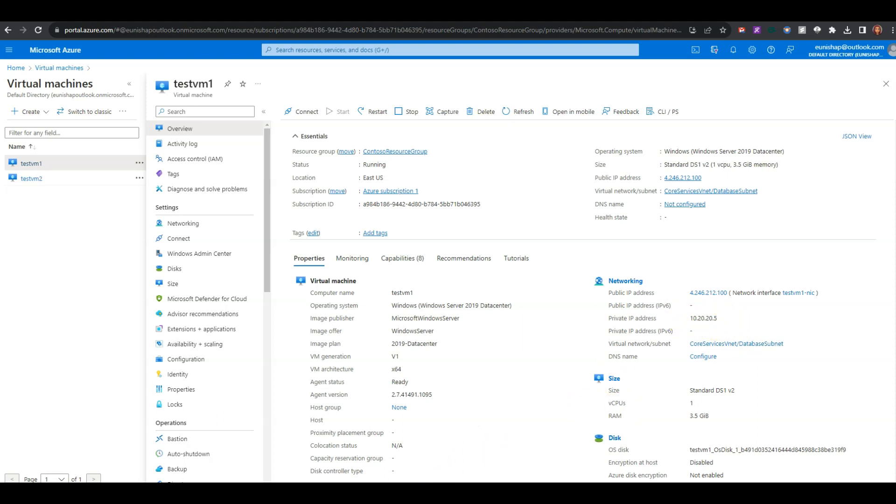
Return to the testvm1 remote session and ping TestVM2.contoso.com from its Command Prompt
{"action": "mouse_move", "coordinate": [460, 473]}
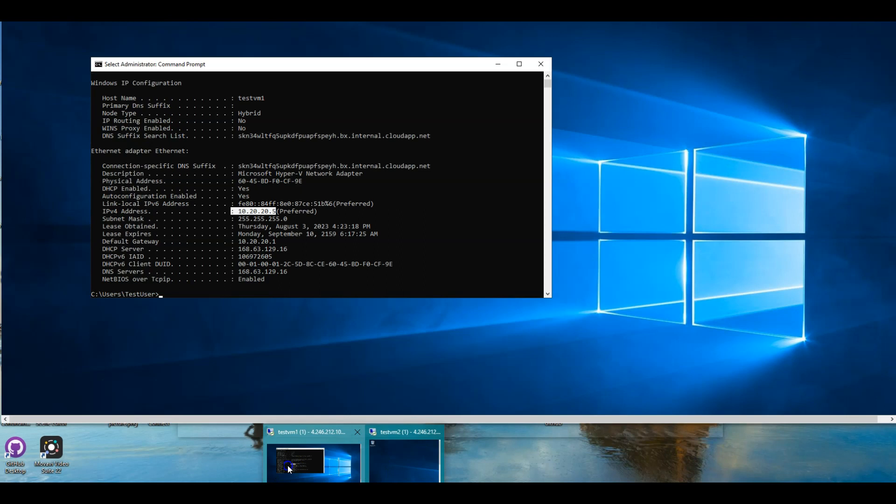
{"action": "left_click", "coordinate": [288, 466]}
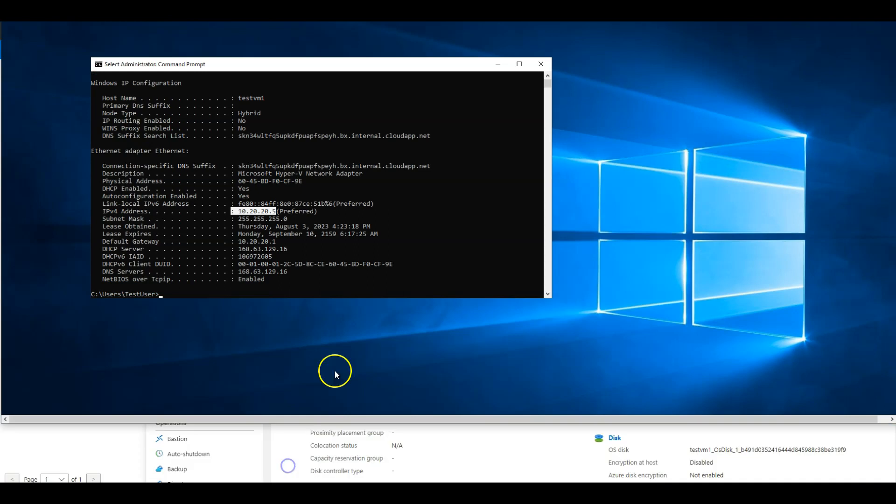
{"action": "left_click", "coordinate": [350, 278]}
{"action": "type", "text": "pi"}
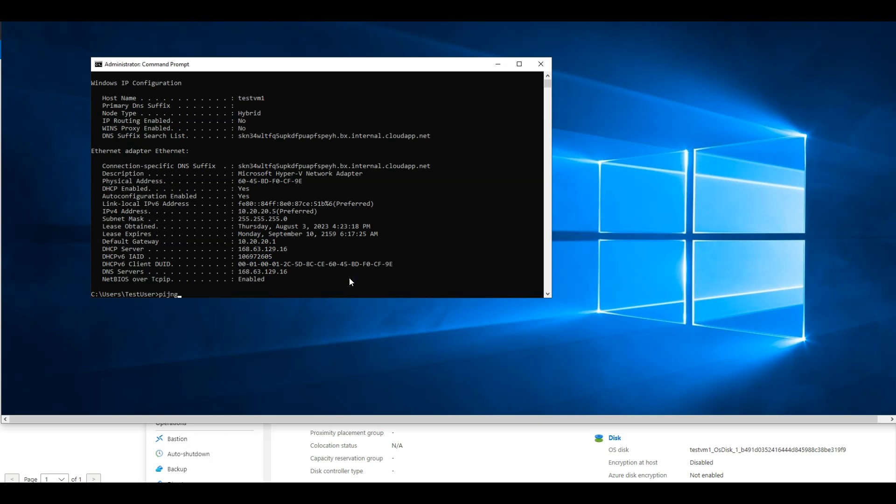
{"action": "type", "text": "ng TestVM2.contoso.com"}
{"action": "key", "text": "Return"}
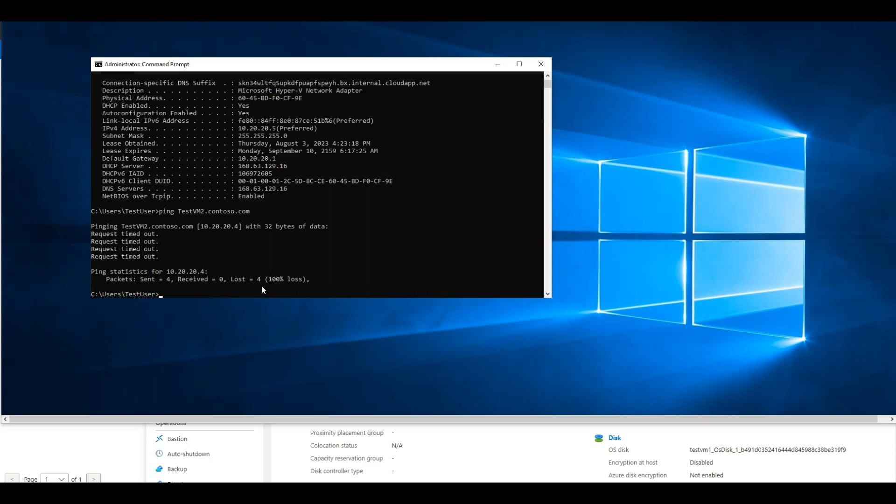
Start nslookup in testvm1's Command Prompt and look up TestVM2.contoso.com
{"action": "left_click", "coordinate": [280, 249]}
{"action": "type", "text": "nslookup"}
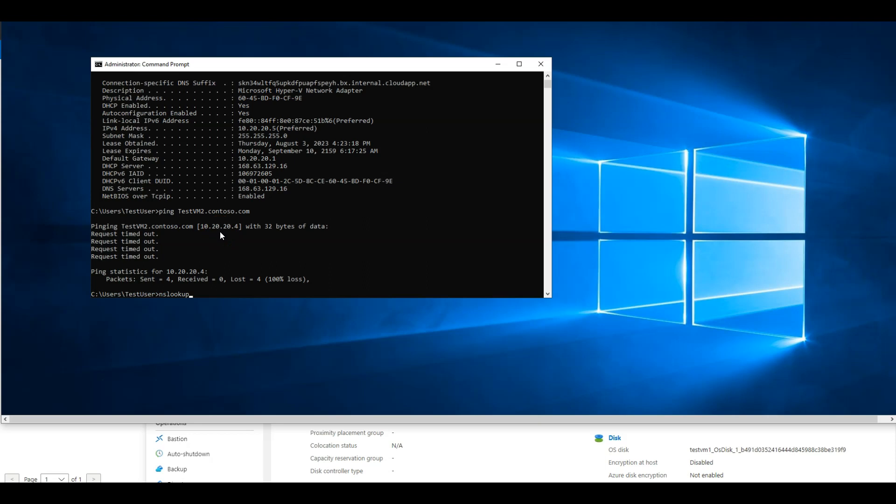
{"action": "left_click", "coordinate": [243, 258]}
{"action": "key", "text": "Escape"}
{"action": "key", "text": "Return"}
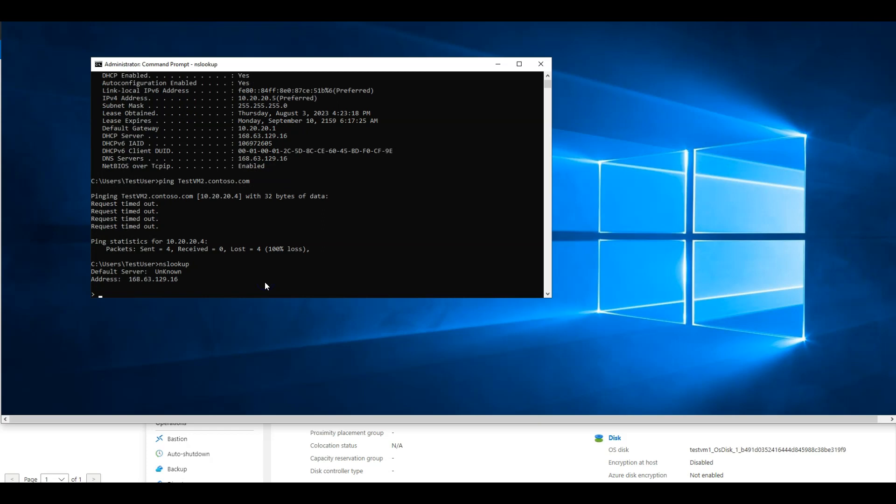
{"action": "type", "text": "TestVM2.contoso.com"}
{"action": "key", "text": "Return"}
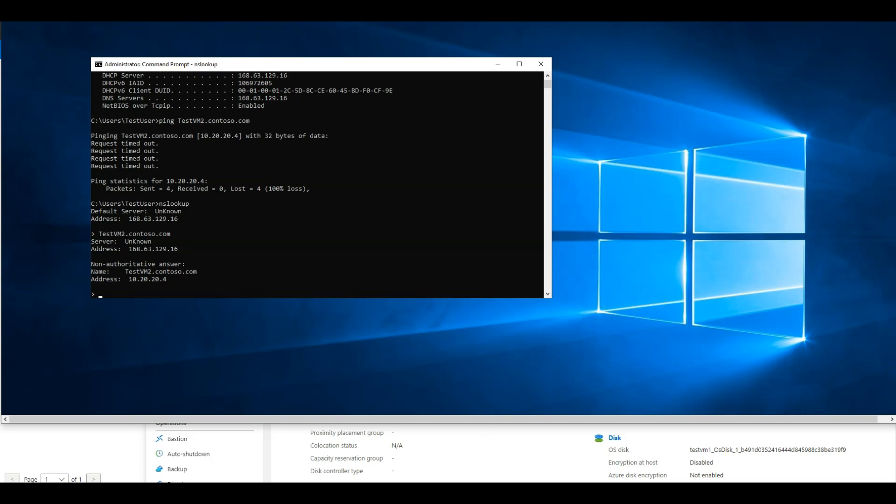
Bring up the testvm2 remote session, search for "cmd" and open Command Prompt
{"action": "left_click", "coordinate": [410, 472]}
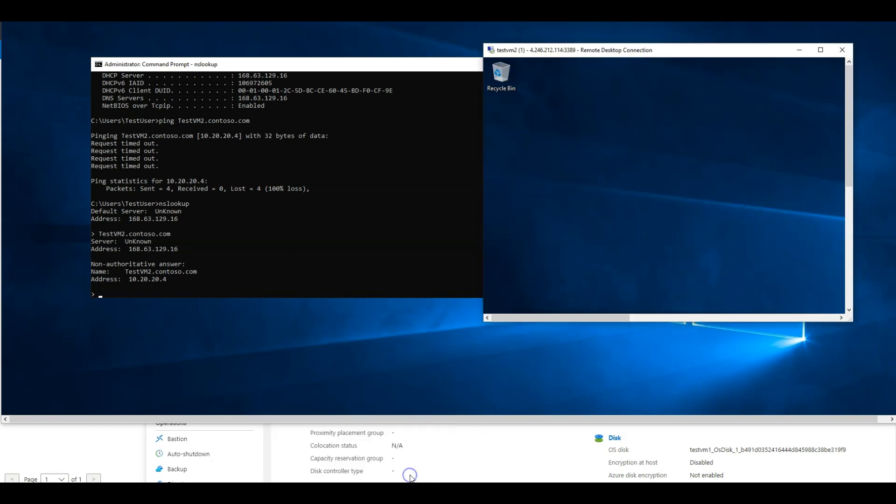
{"action": "left_click_drag", "start_coordinate": [848, 126], "coordinate": [852, 264]}
{"action": "left_click", "coordinate": [517, 302]}
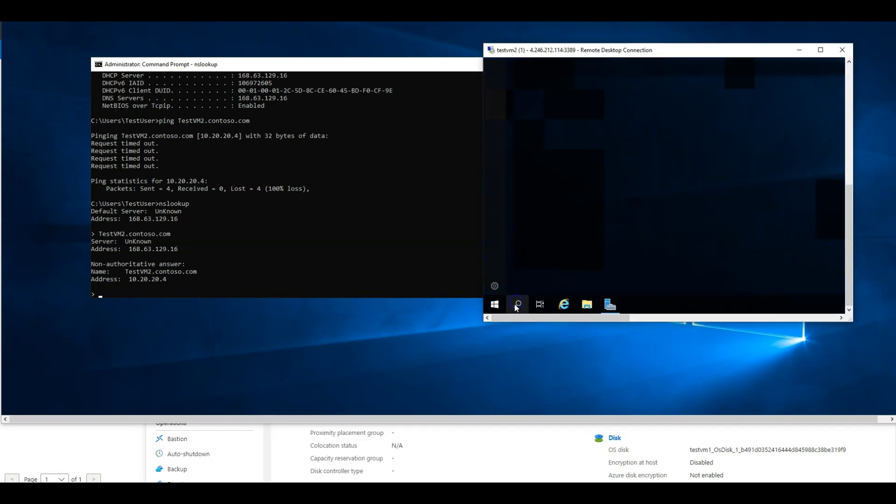
{"action": "type", "text": "cmd"}
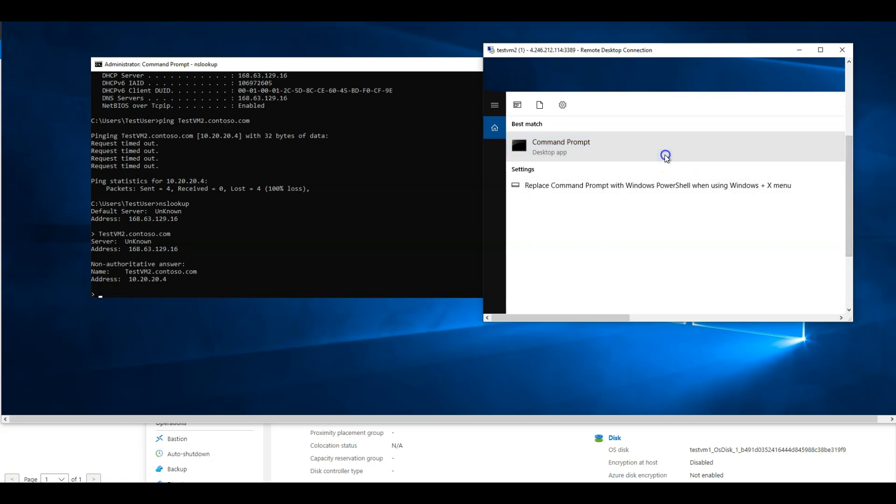
{"action": "left_click", "coordinate": [665, 155]}
{"action": "left_click", "coordinate": [850, 107]}
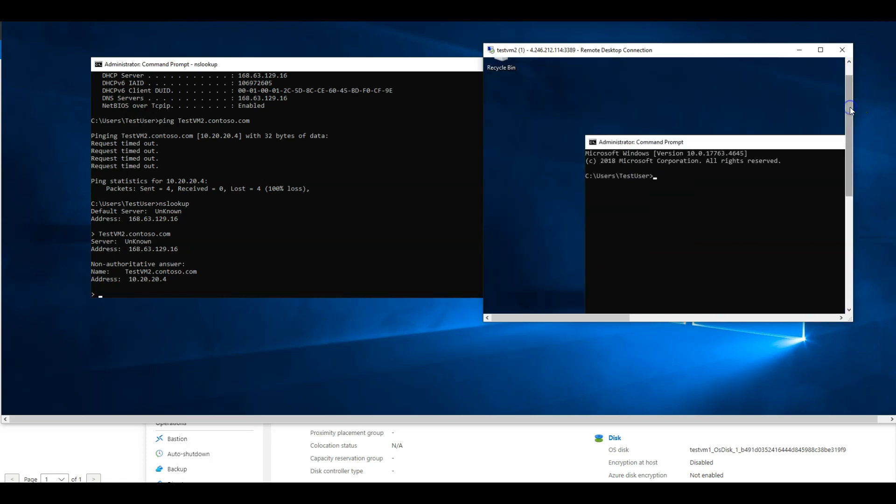
Move testvm2's Command Prompt window fully into the session view and ping TestVM1.contoso.com
{"action": "left_click", "coordinate": [649, 116]}
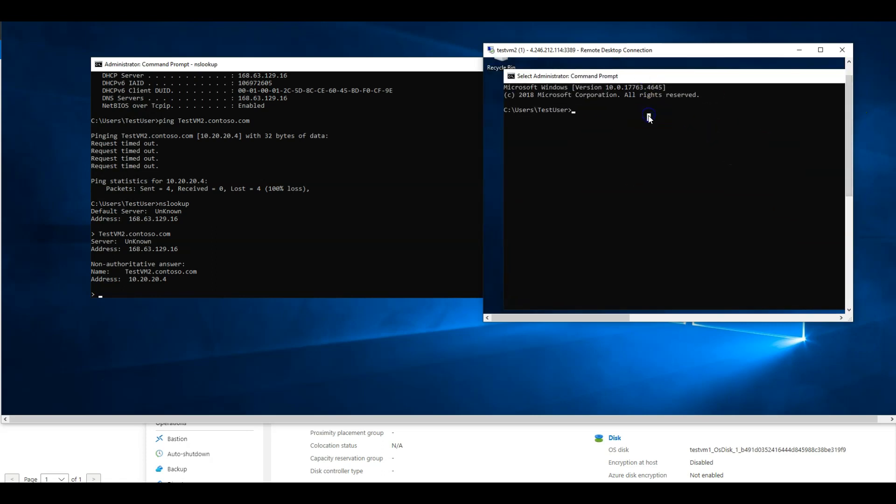
{"action": "type", "text": "ping TestVM"}
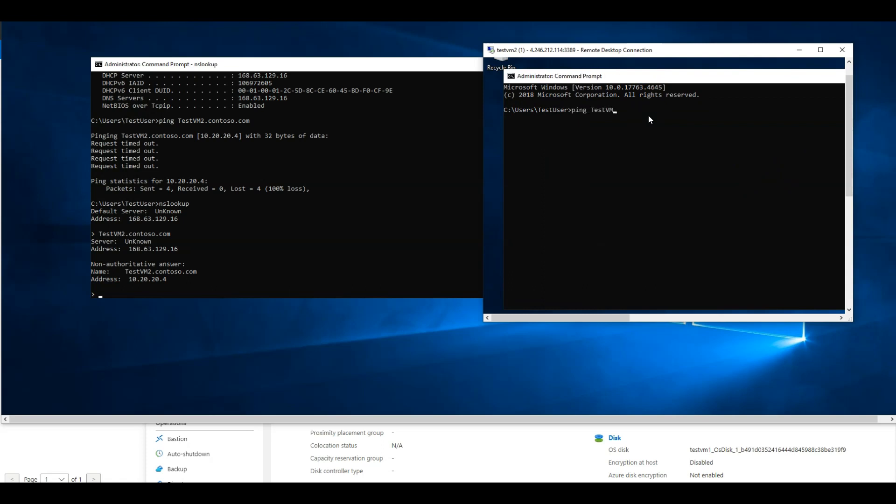
{"action": "type", "text": "1.contoso.com"}
{"action": "key", "text": "Return"}
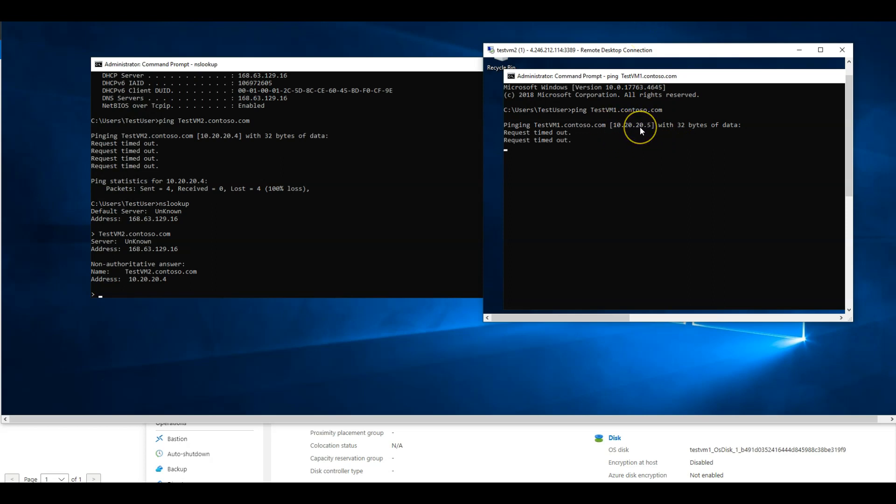
Review the IPv4 address in the earlier ipconfig output in testvm1's Command Prompt
{"action": "left_click", "coordinate": [302, 197]}
{"action": "scroll", "coordinate": [298, 200], "scroll_direction": "up", "scroll_amount": 3}
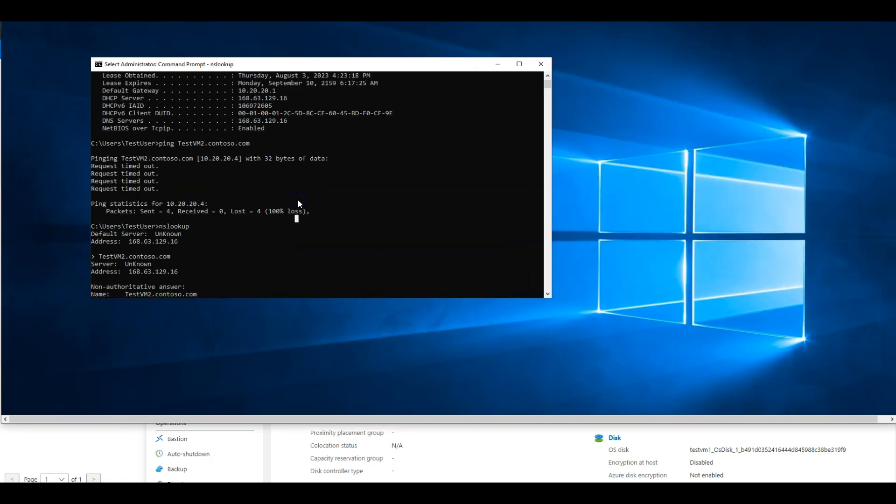
{"action": "scroll", "coordinate": [287, 175], "scroll_direction": "up", "scroll_amount": 3}
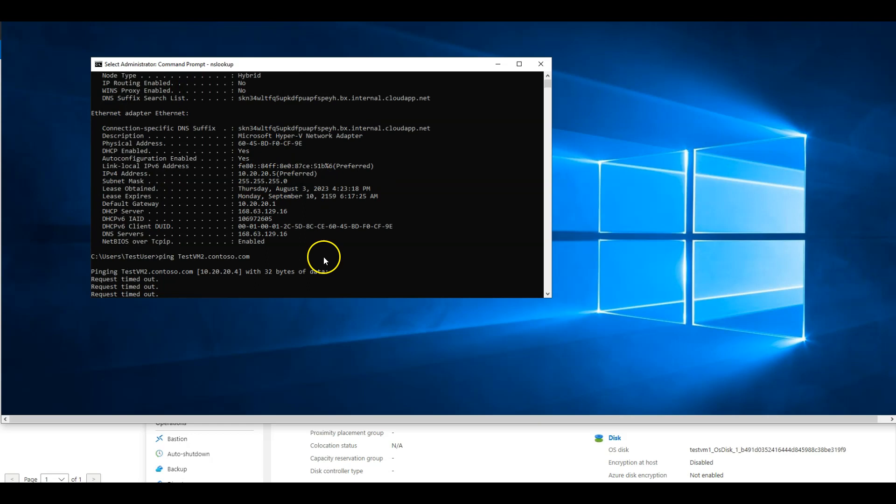
Return to the testvm2 session, start nslookup in its Command Prompt and look up TestVM1.contoso.com
{"action": "mouse_move", "coordinate": [355, 480]}
{"action": "left_click", "coordinate": [394, 474]}
{"action": "left_click", "coordinate": [637, 258]}
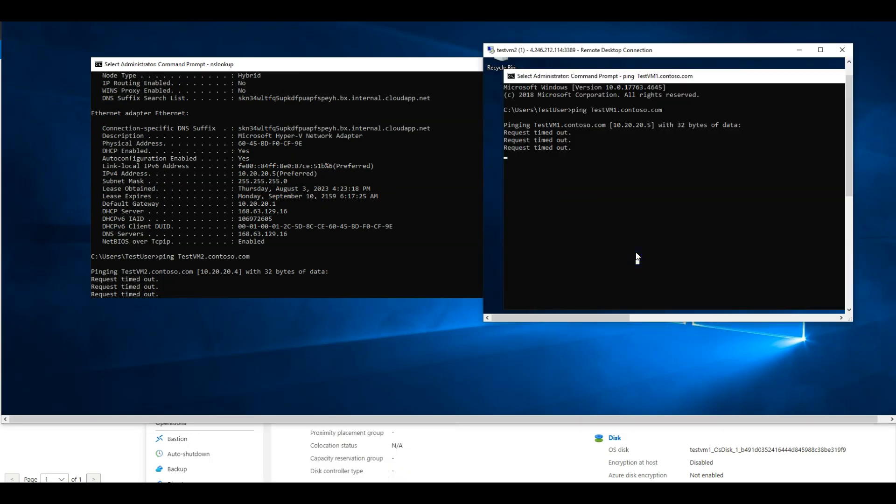
{"action": "key", "text": "ctrl+z"}
{"action": "type", "text": "nsl"}
{"action": "key", "text": "BackSpace"}
{"action": "key", "text": "BackSpace"}
{"action": "key", "text": "BackSpace"}
{"action": "key", "text": "BackSpace"}
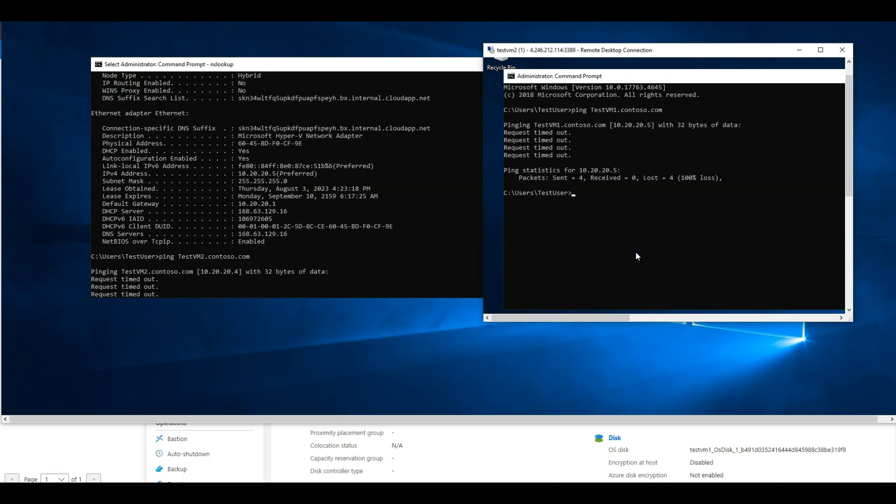
{"action": "type", "text": "nslookup"}
{"action": "key", "text": "Return"}
{"action": "type", "text": "TestVM1.contoso.com"}
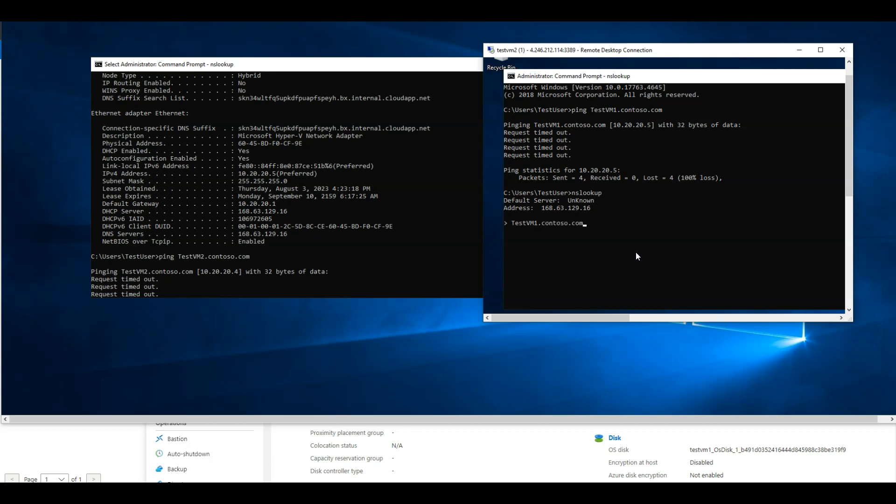
{"action": "key", "text": "Return"}
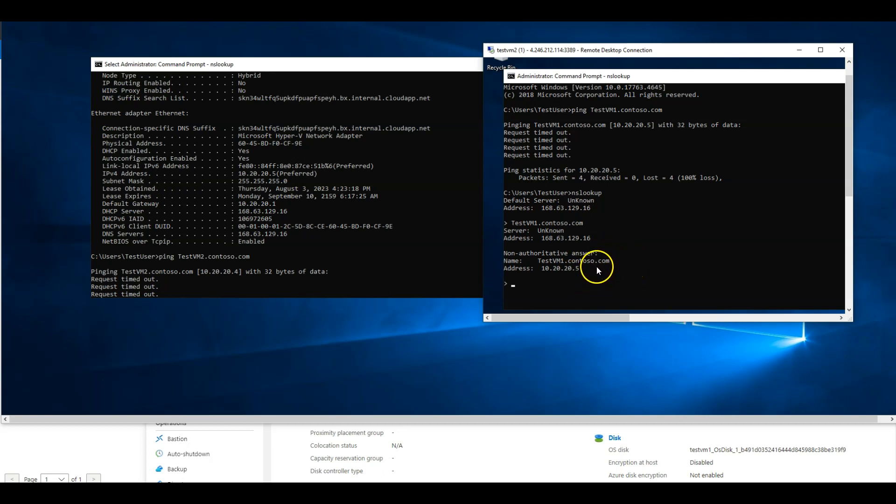
Highlight the resolved address in testvm2's nslookup answer and compare it with the IPv4 address in testvm1's ipconfig output
{"action": "left_click_drag", "start_coordinate": [590, 270], "coordinate": [539, 270]}
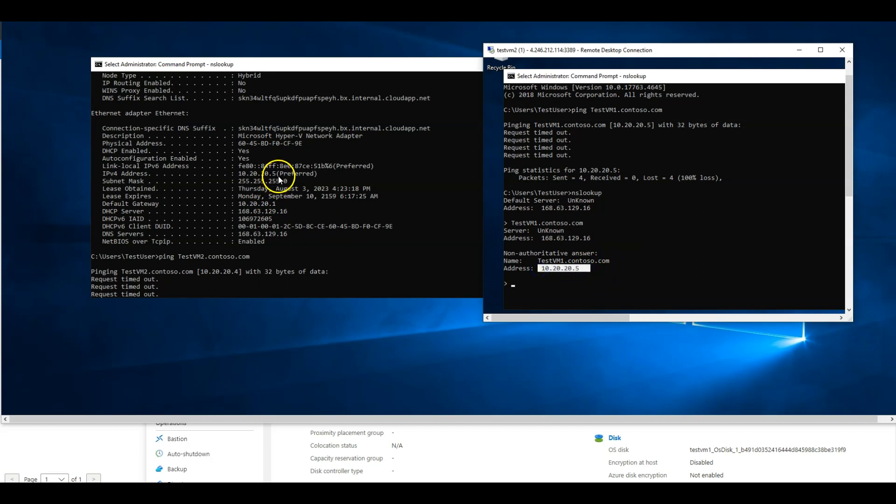
{"action": "left_click", "coordinate": [258, 174]}
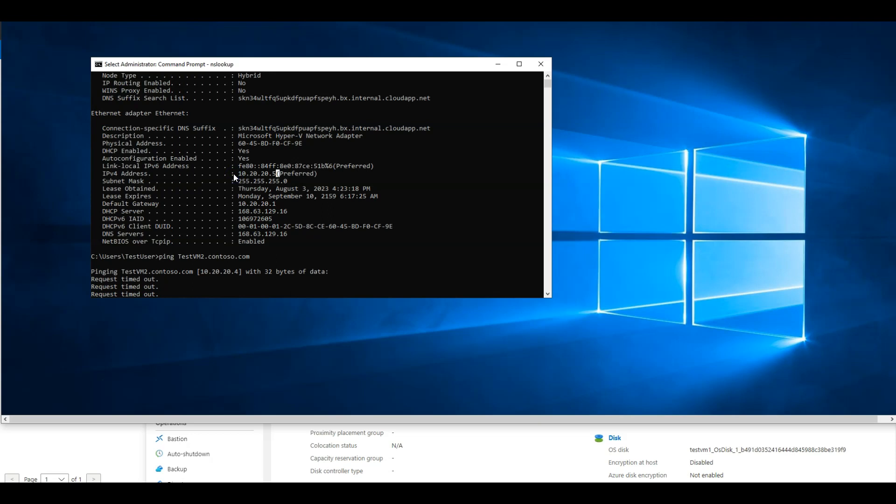
{"action": "left_click", "coordinate": [286, 54]}
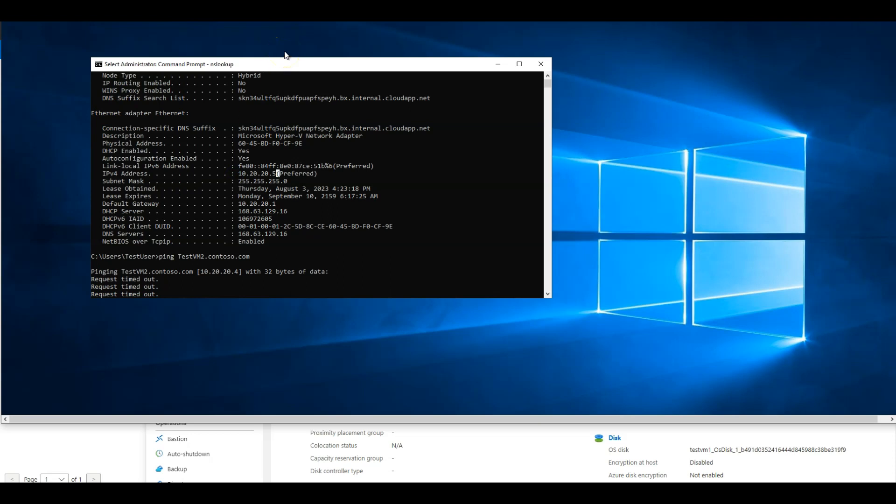